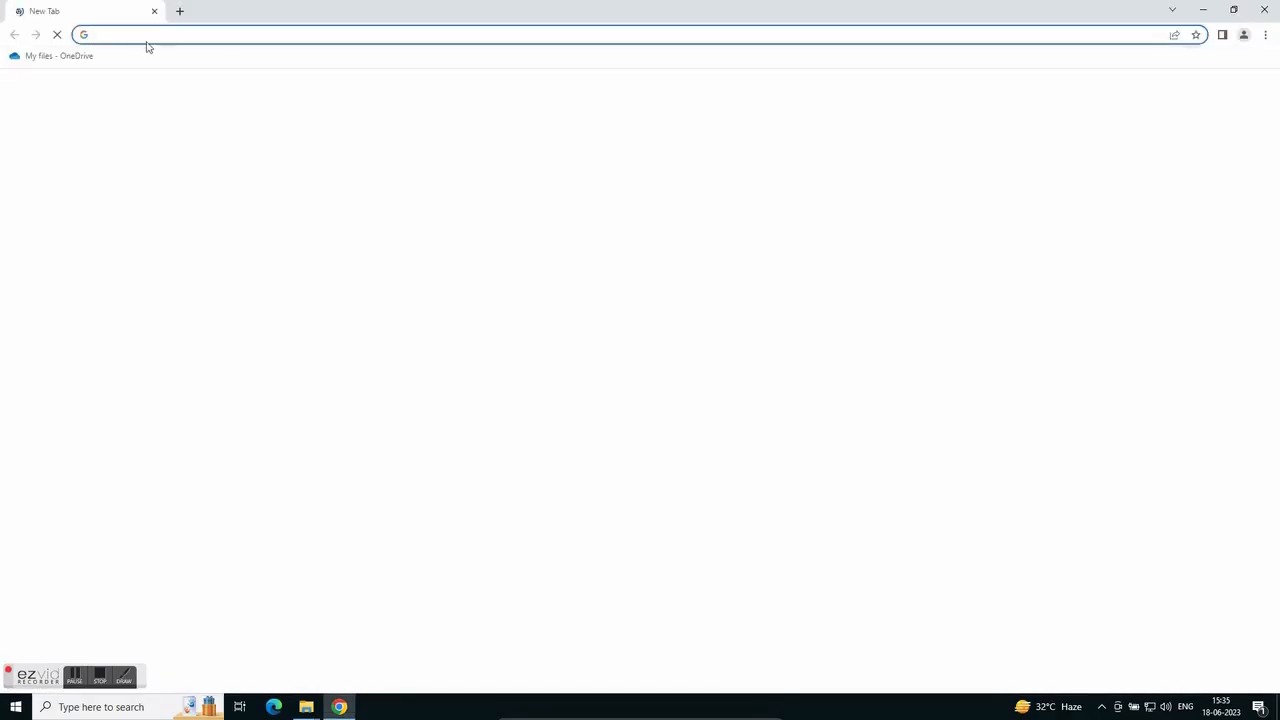
Search for oracle virtual box download, open the official VirtualBox downloads page and download the 7.0.8 package for Windows hosts.
click(134, 34)
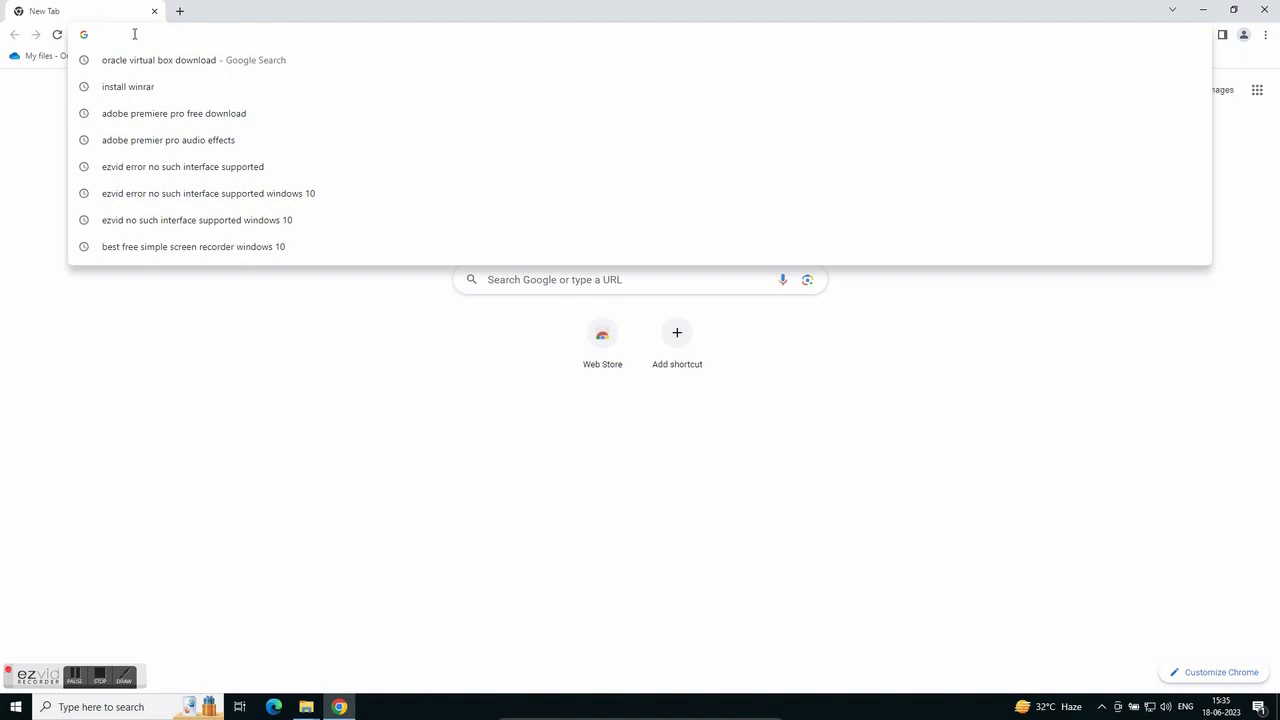
click(195, 60)
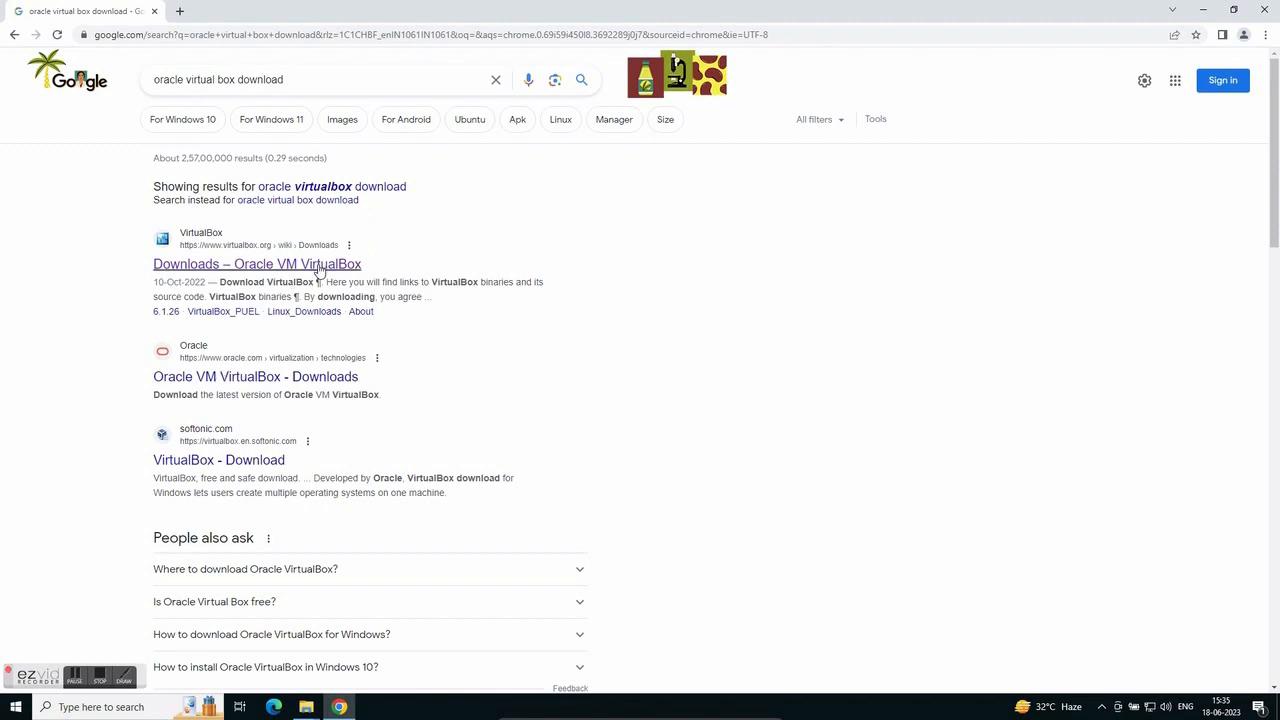
click(318, 265)
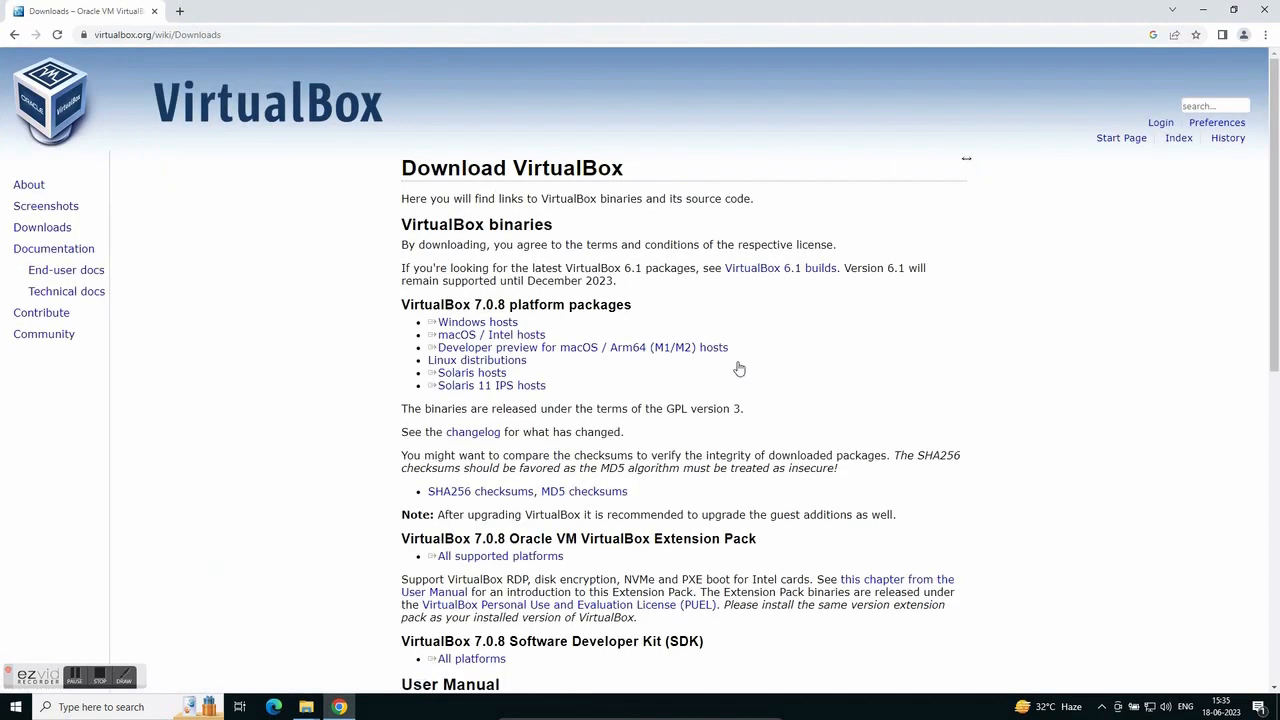
click(486, 325)
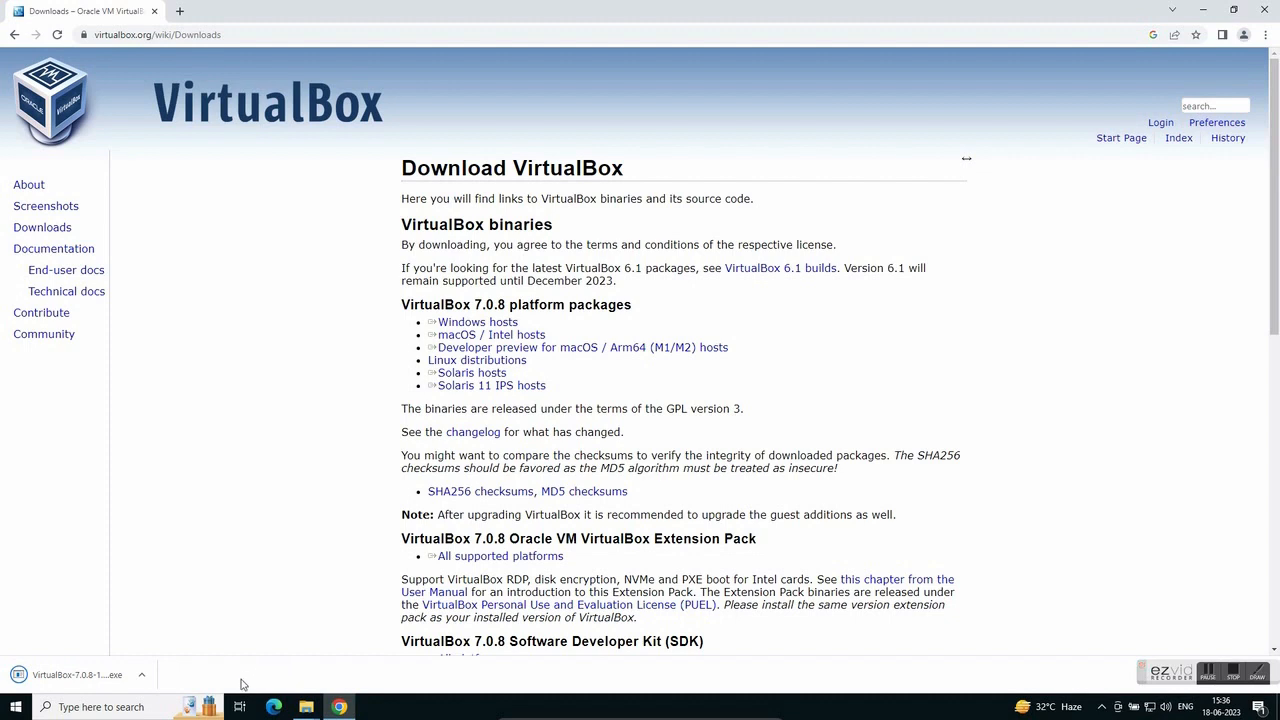
Run the newly downloaded VirtualBox-7.0.8-156879-Win (1) installer from the Downloads folder and allow it to make changes to the device.
mouse_move(314, 708)
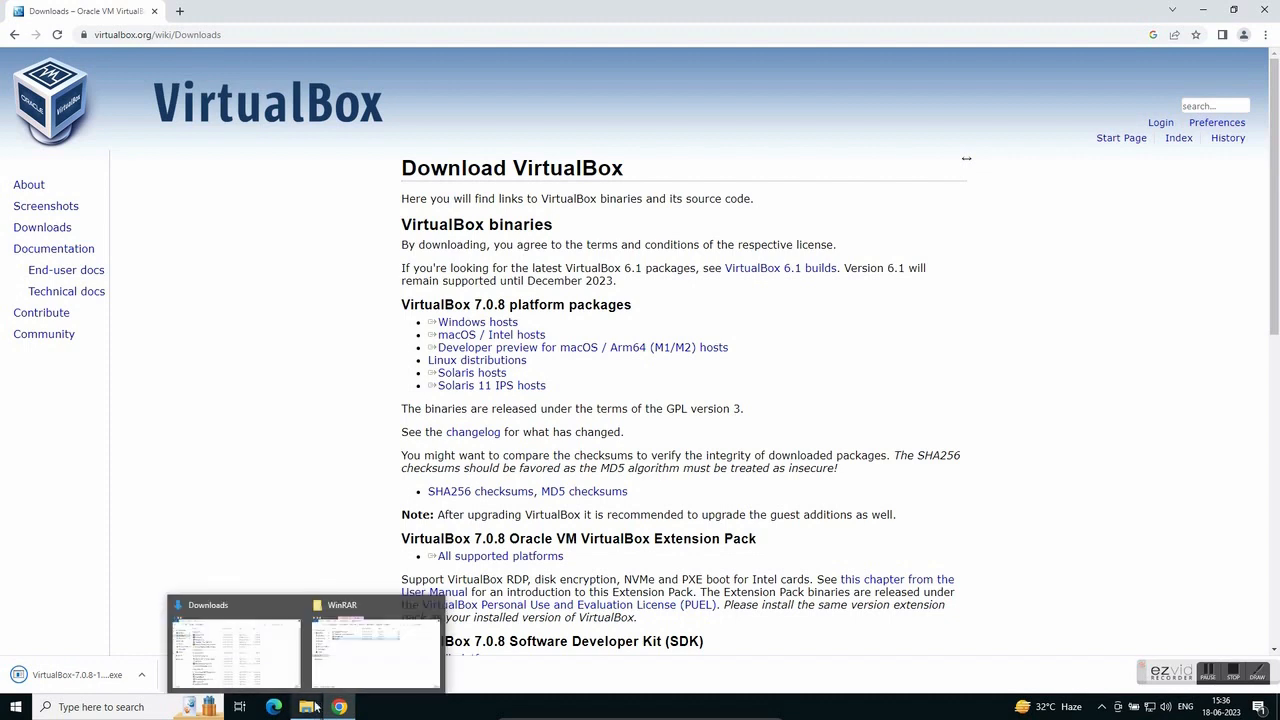
click(433, 606)
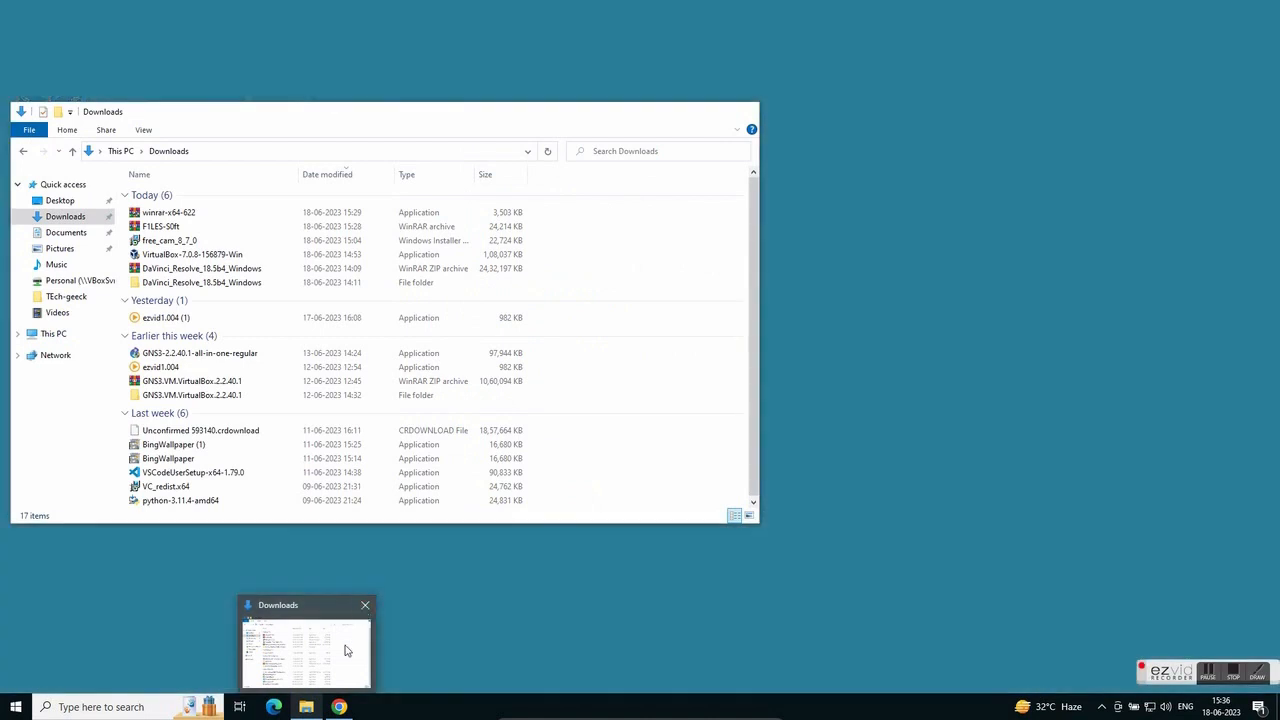
click(343, 651)
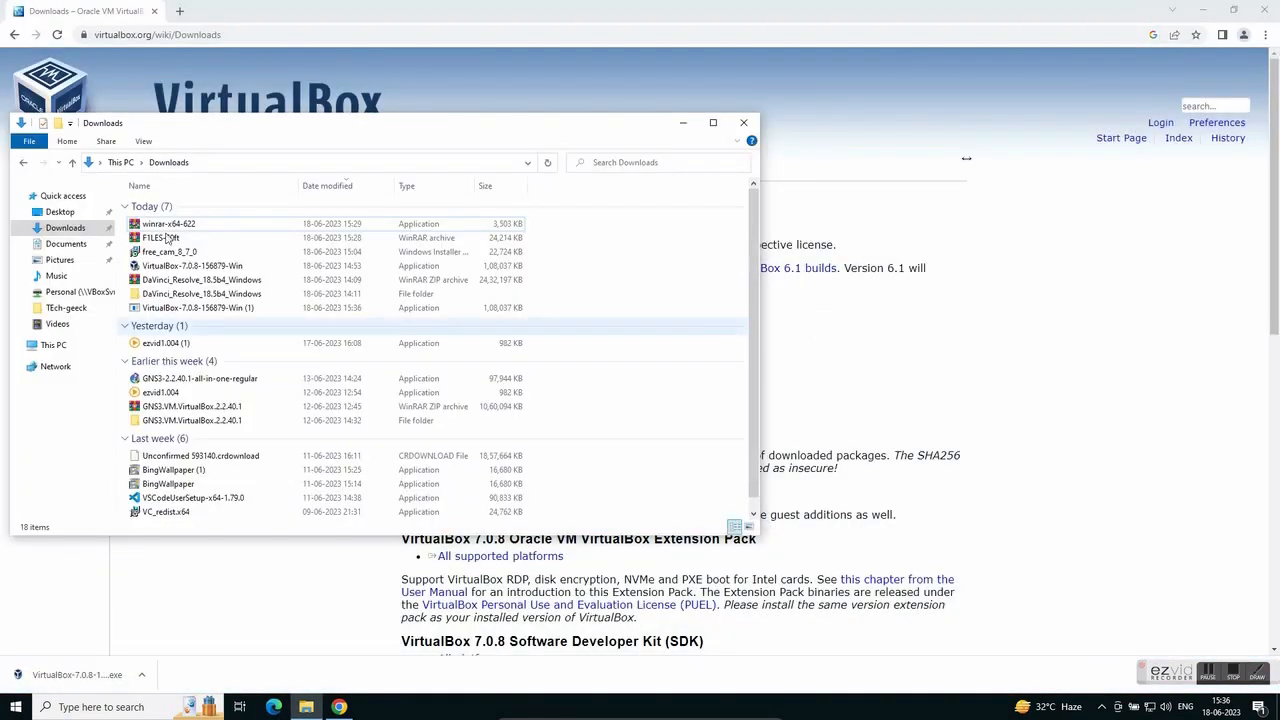
click(166, 309)
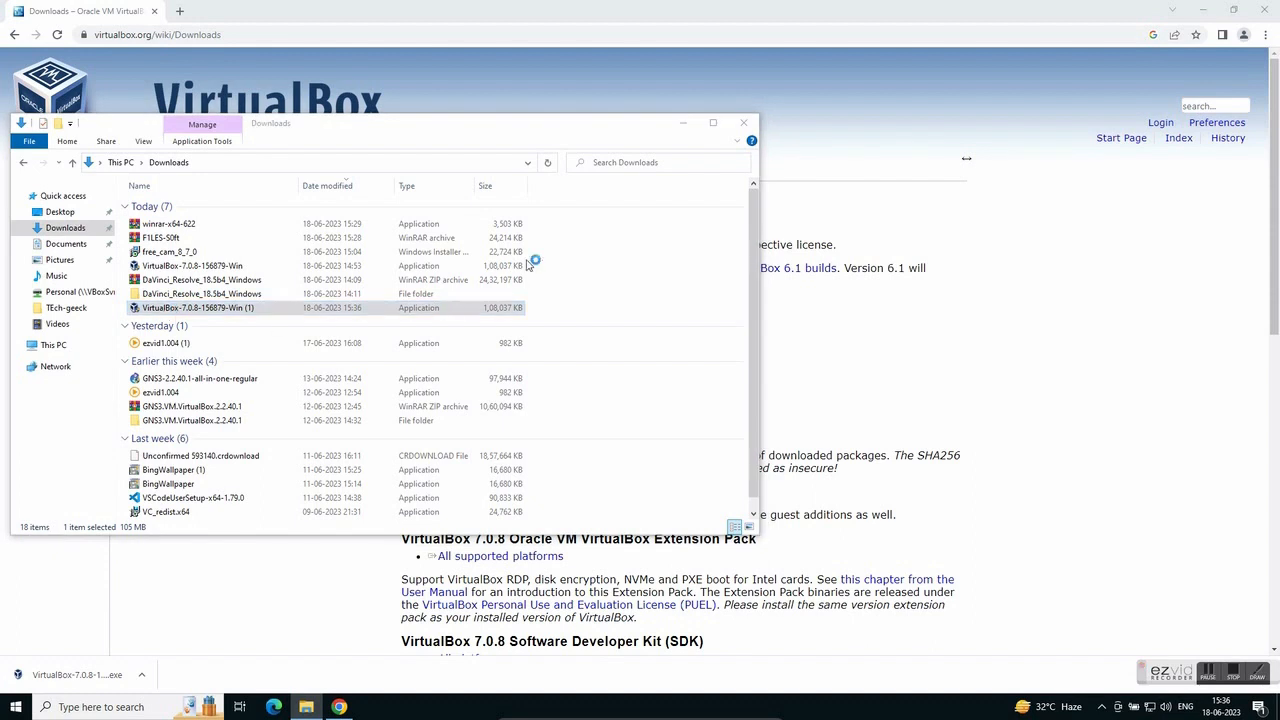
click(679, 123)
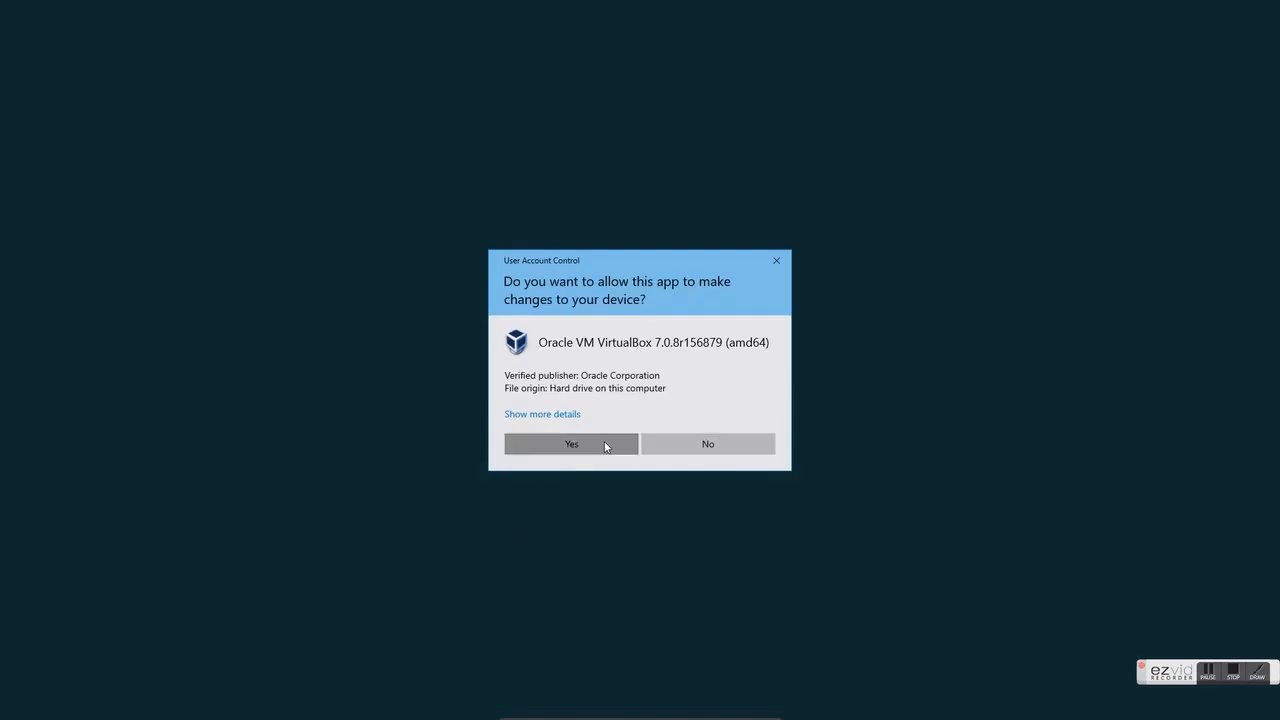
click(571, 444)
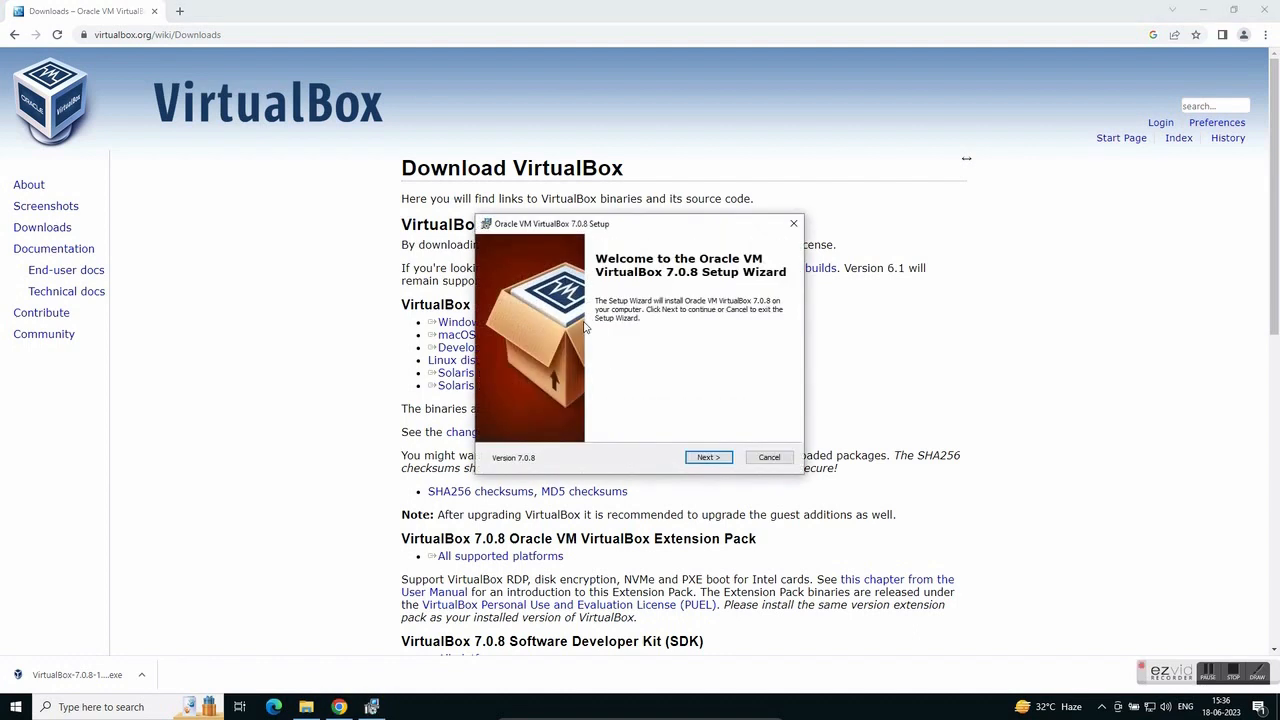
Install VirtualBox 7.0.8 with the default features and location, accepting the network interface reset, and finish the setup wizard.
click(707, 458)
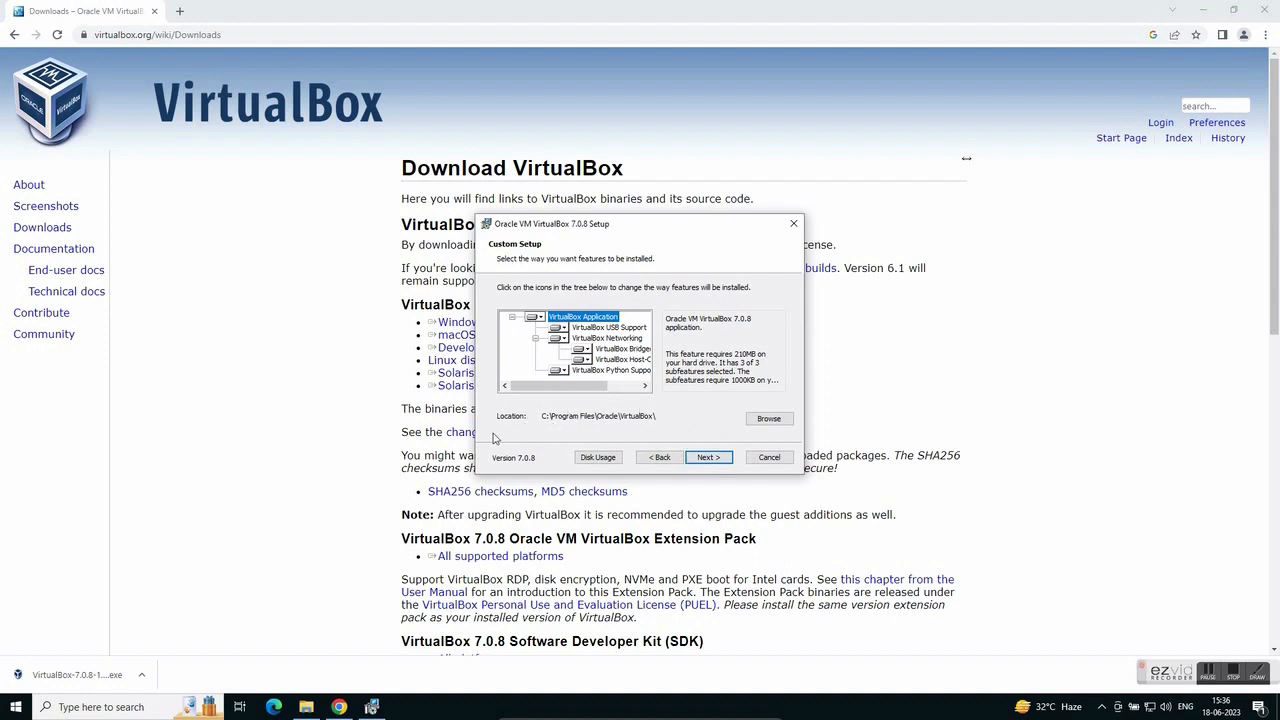
click(712, 459)
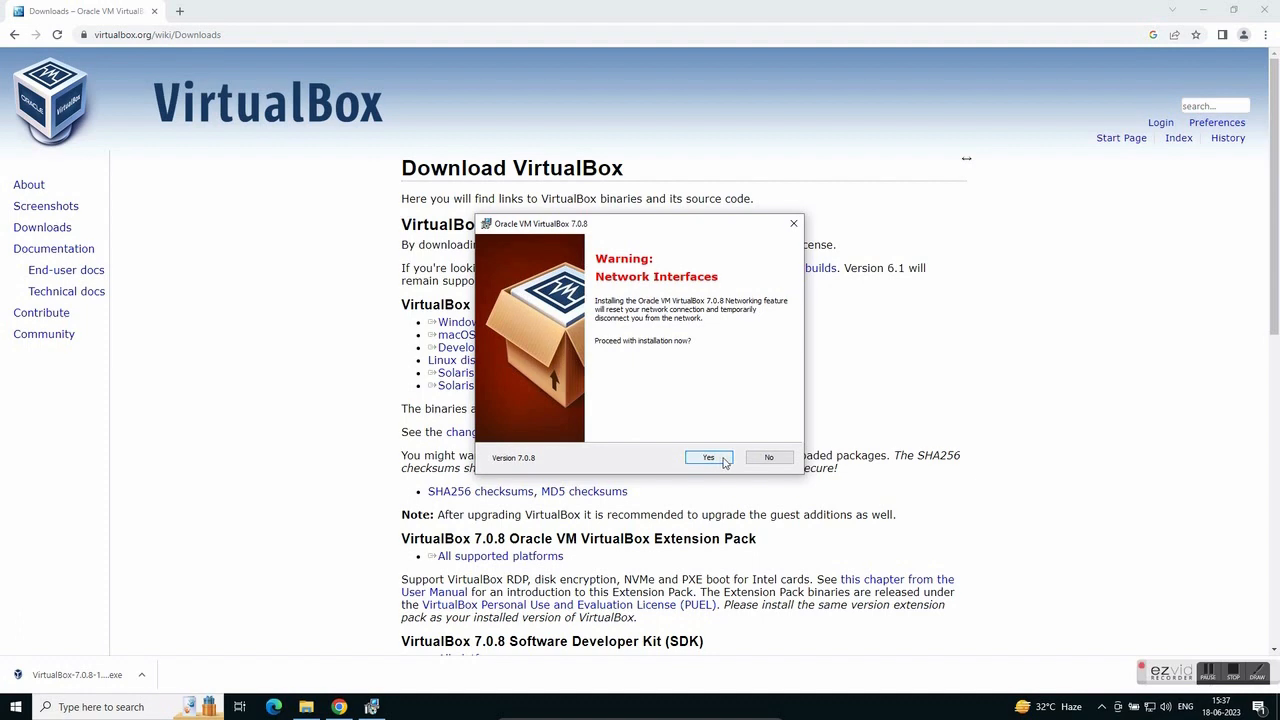
click(715, 460)
click(715, 460)
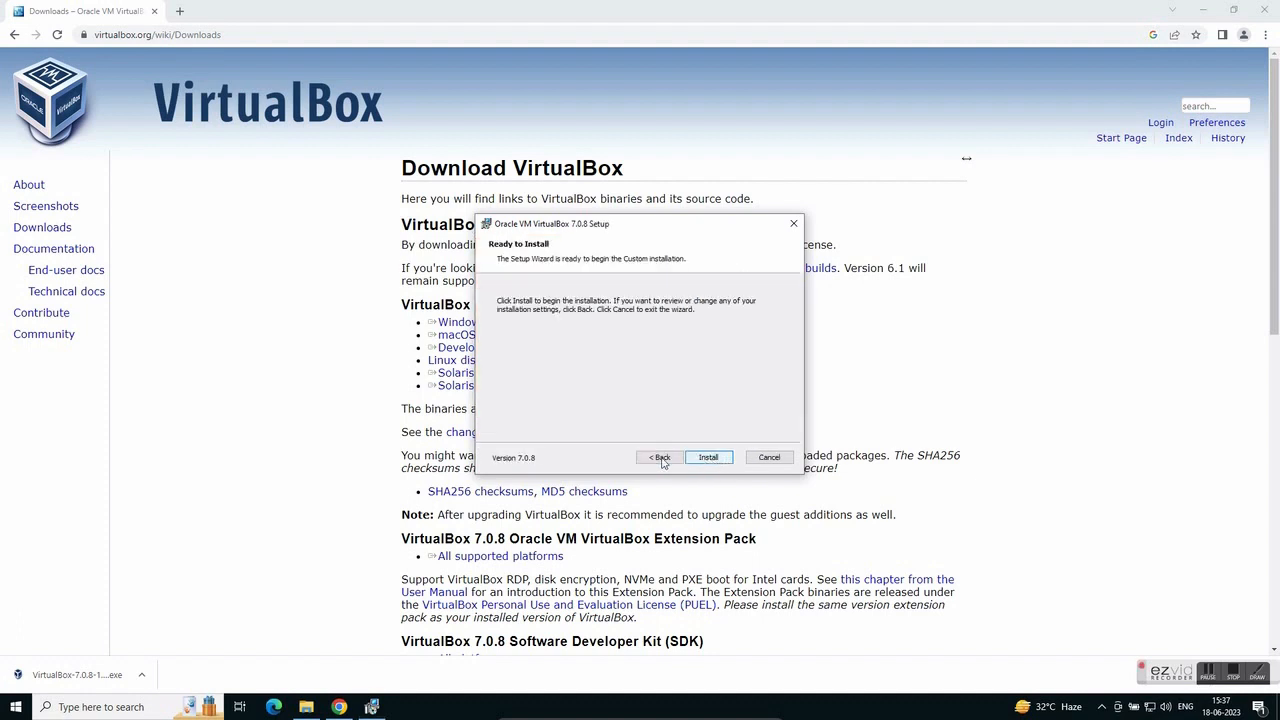
click(707, 460)
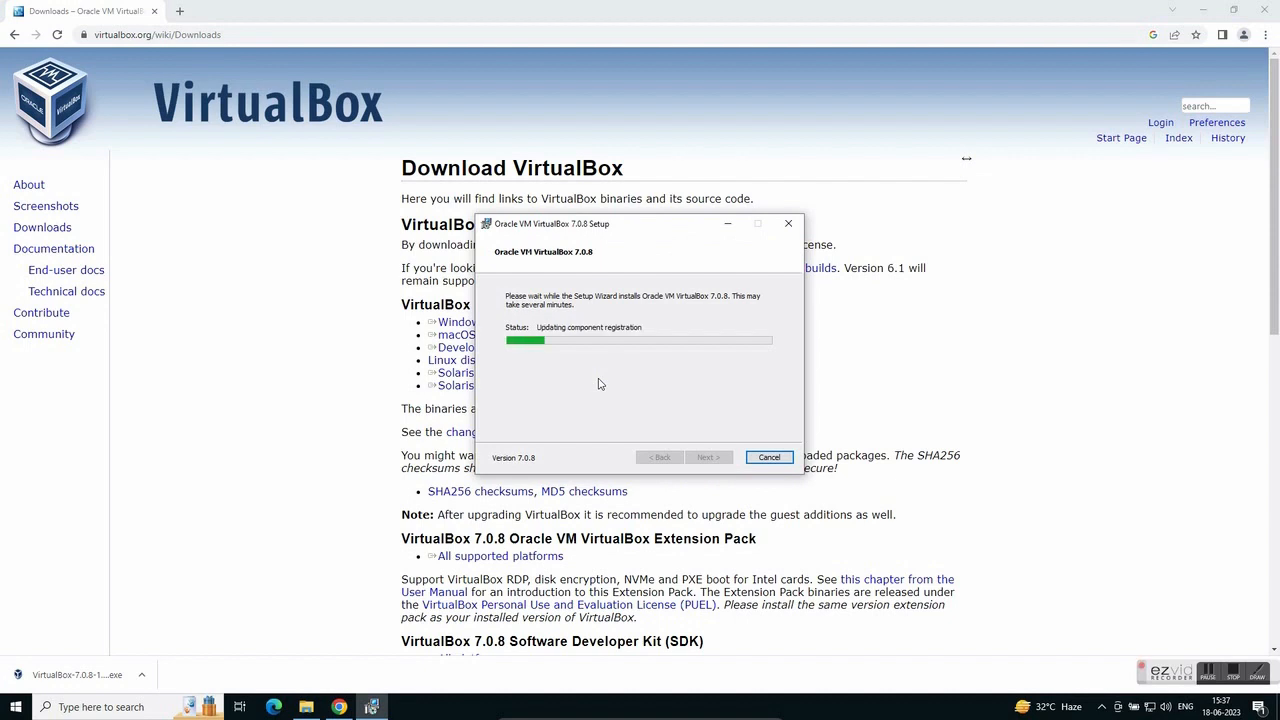
click(708, 457)
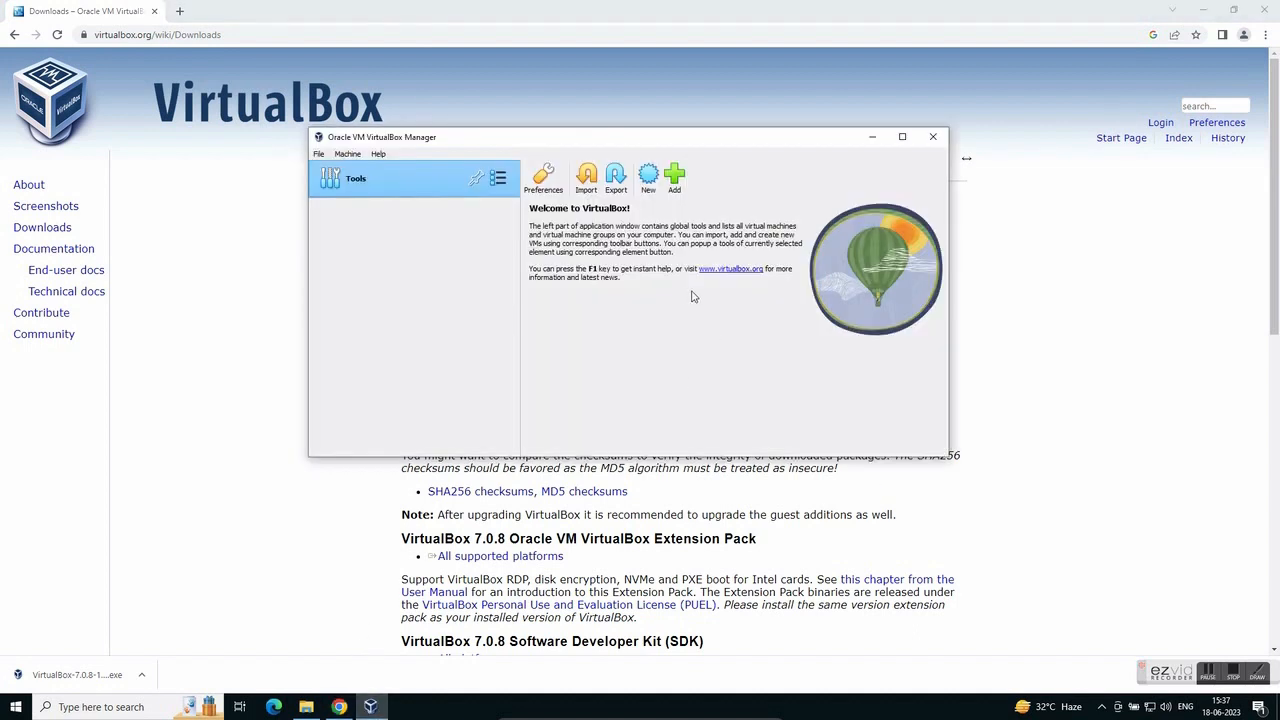
click(318, 154)
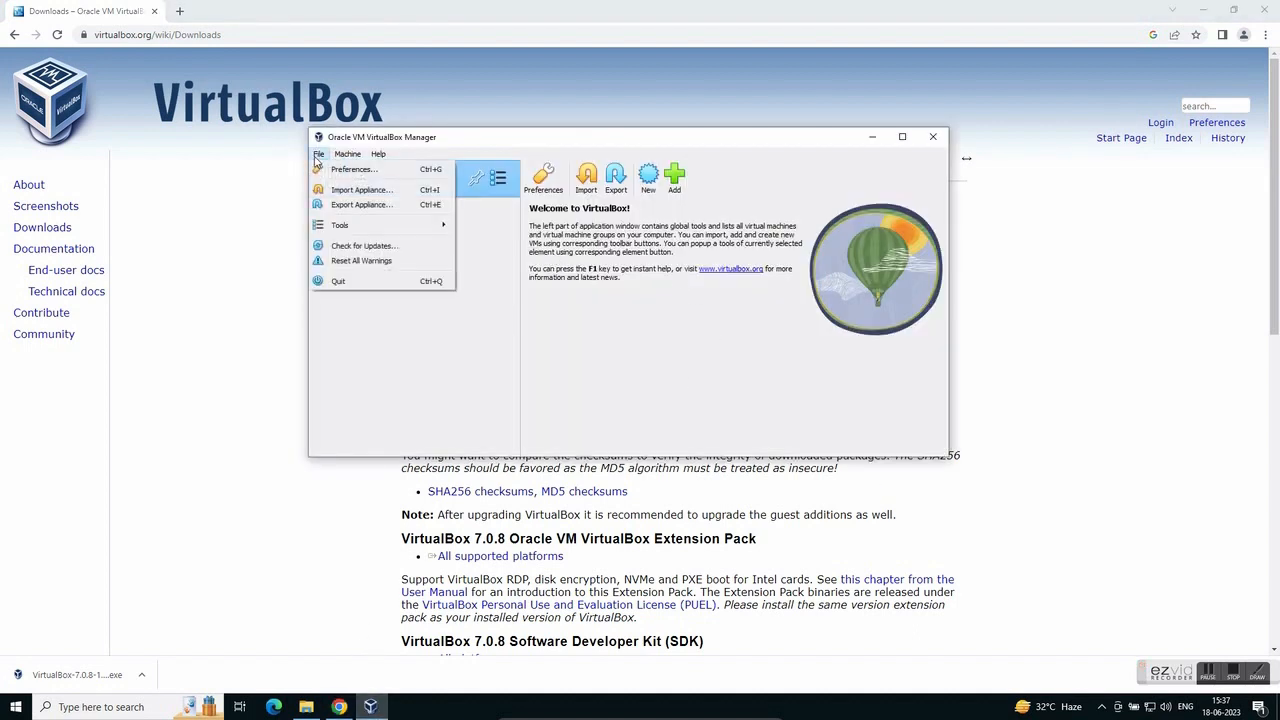
mouse_move(378, 154)
click(426, 168)
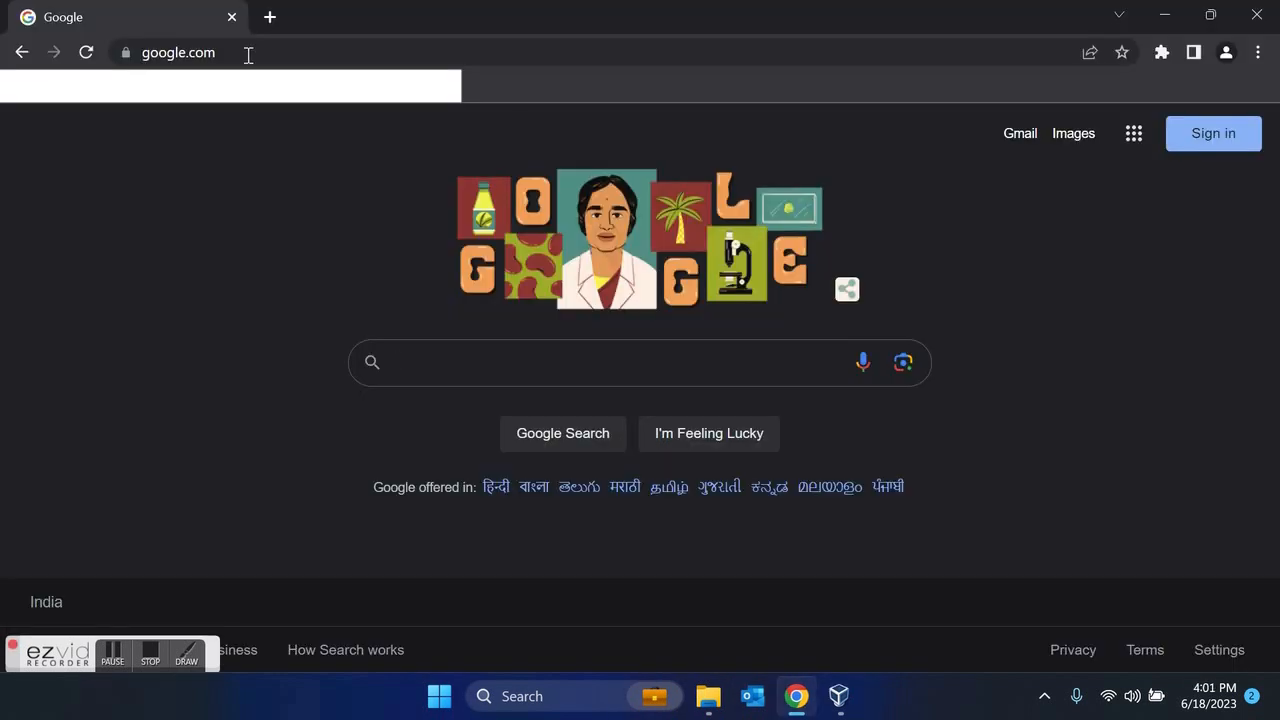
Search Google for "how to download windows iso file" and open Microsoft's Download Windows 10 page.
text(how to doe)
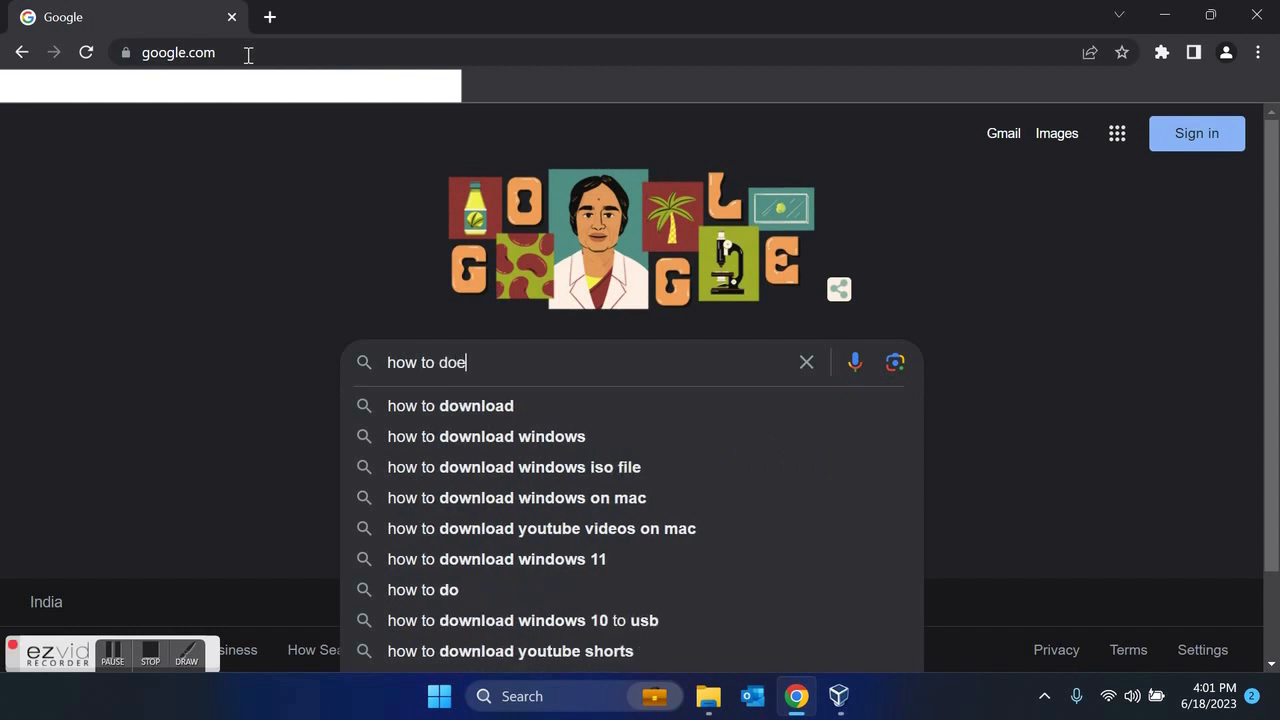
key(BackSpace)
text(wnload )
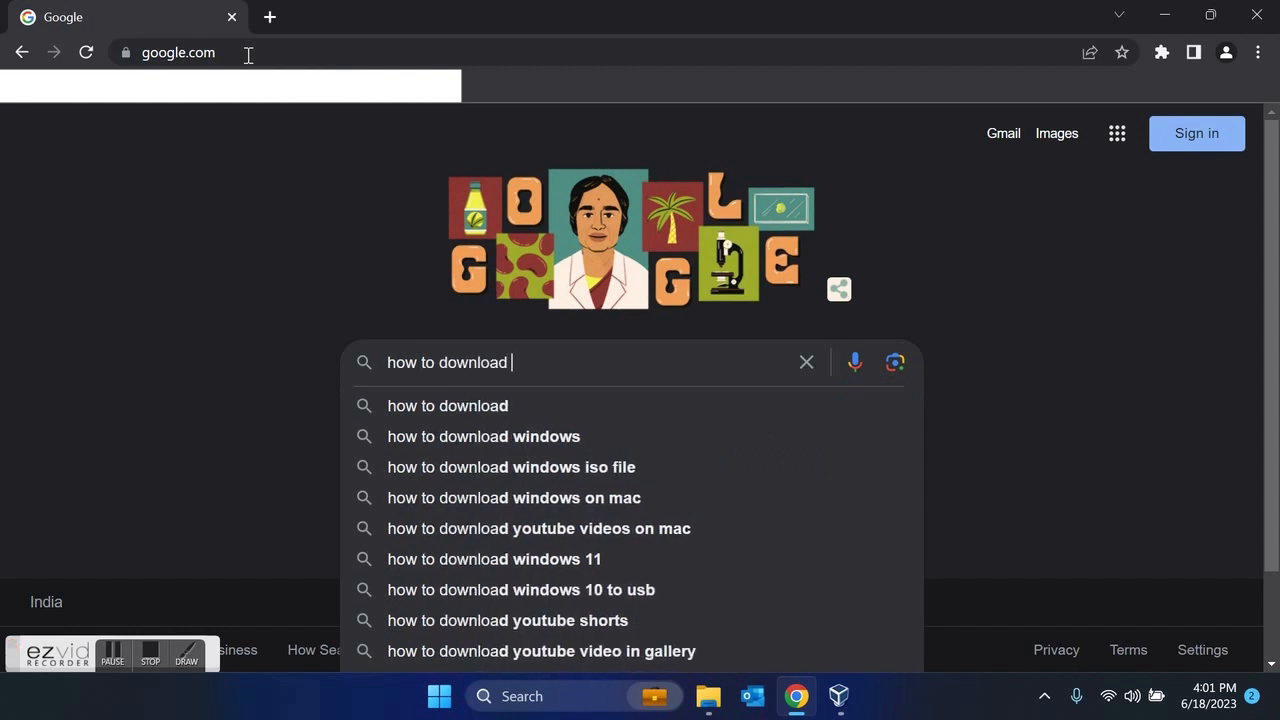
text(windows )
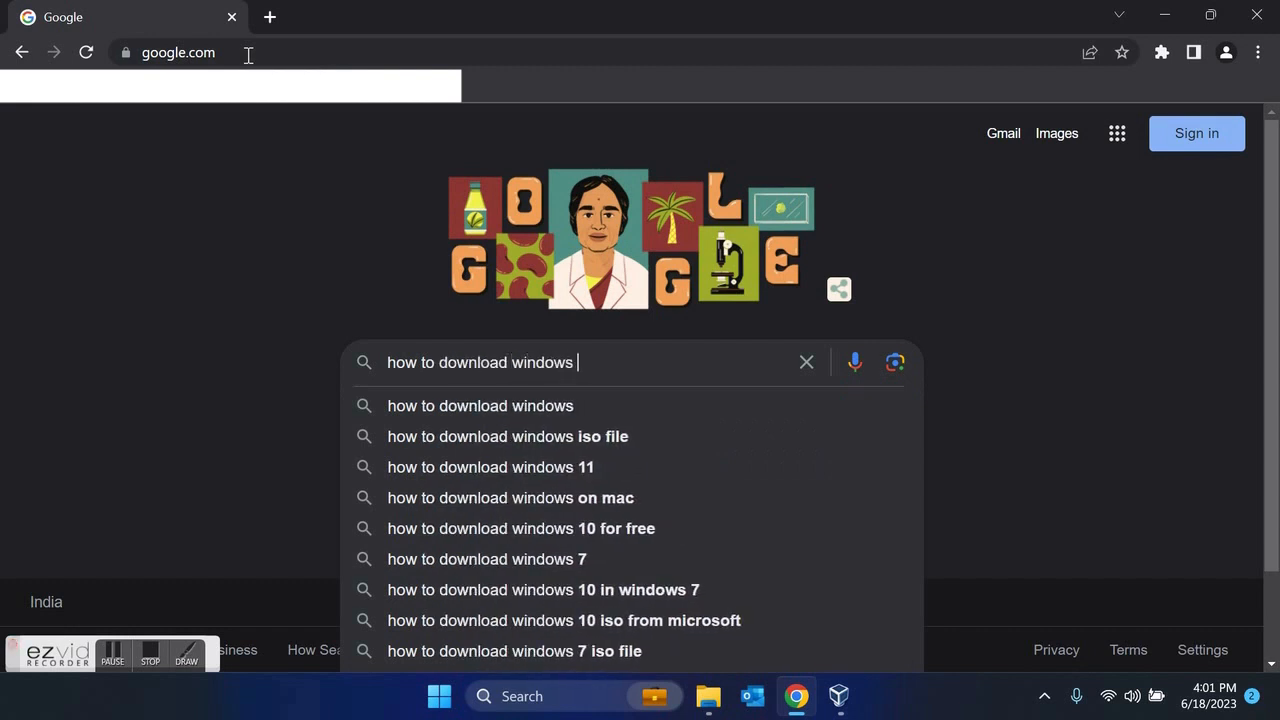
text(iso file)
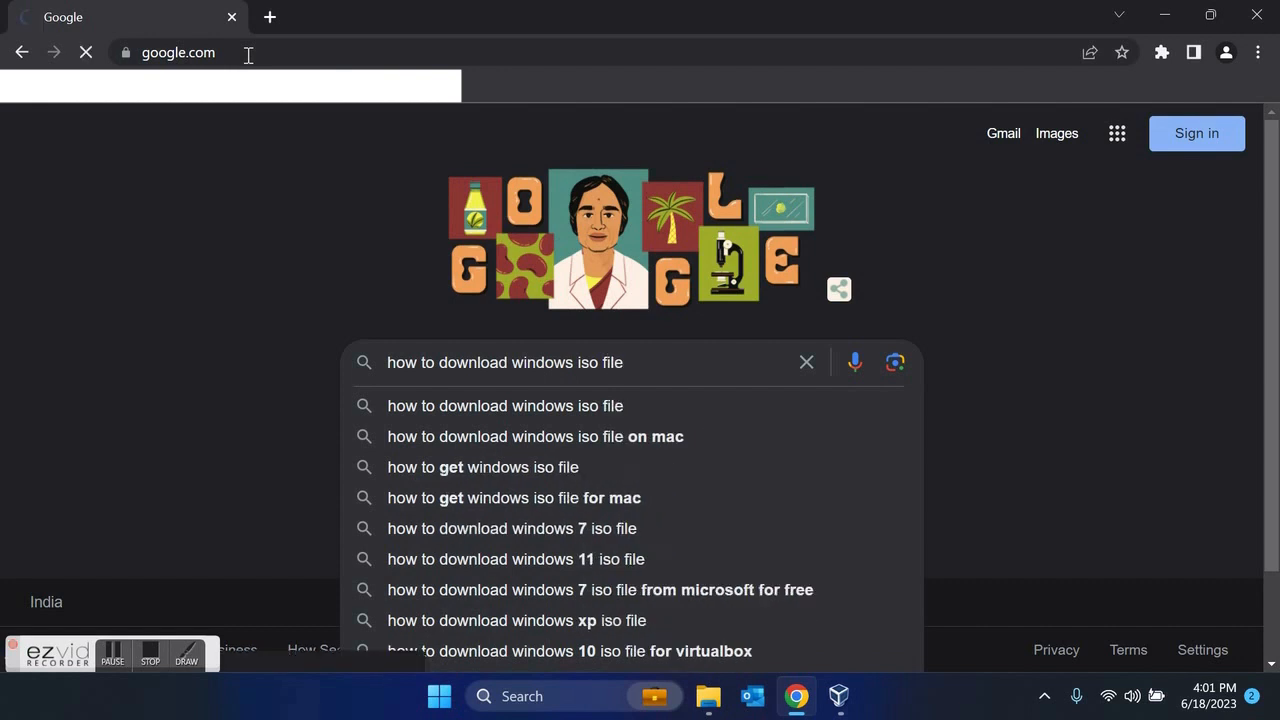
key(Return)
click(277, 357)
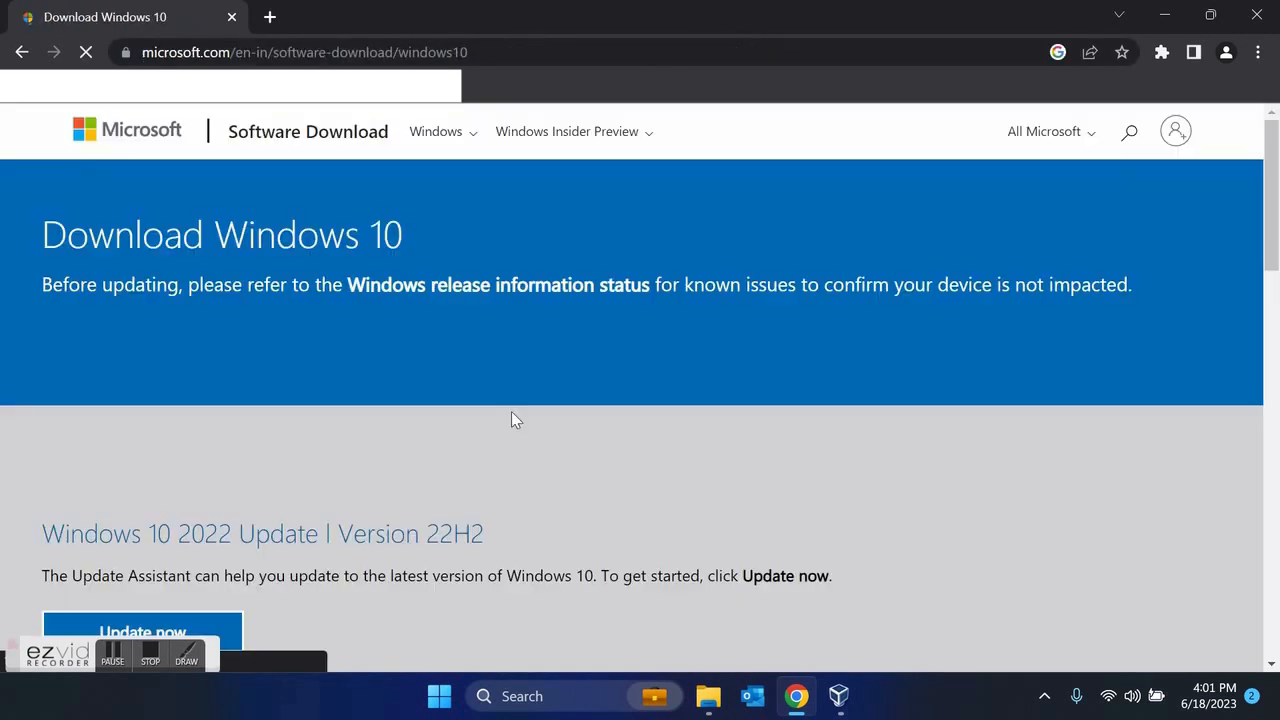
Expand the instructions for creating Windows 10 installation media and read through the requirements, edition table and ISO file option.
scroll(512, 418, down, 8)
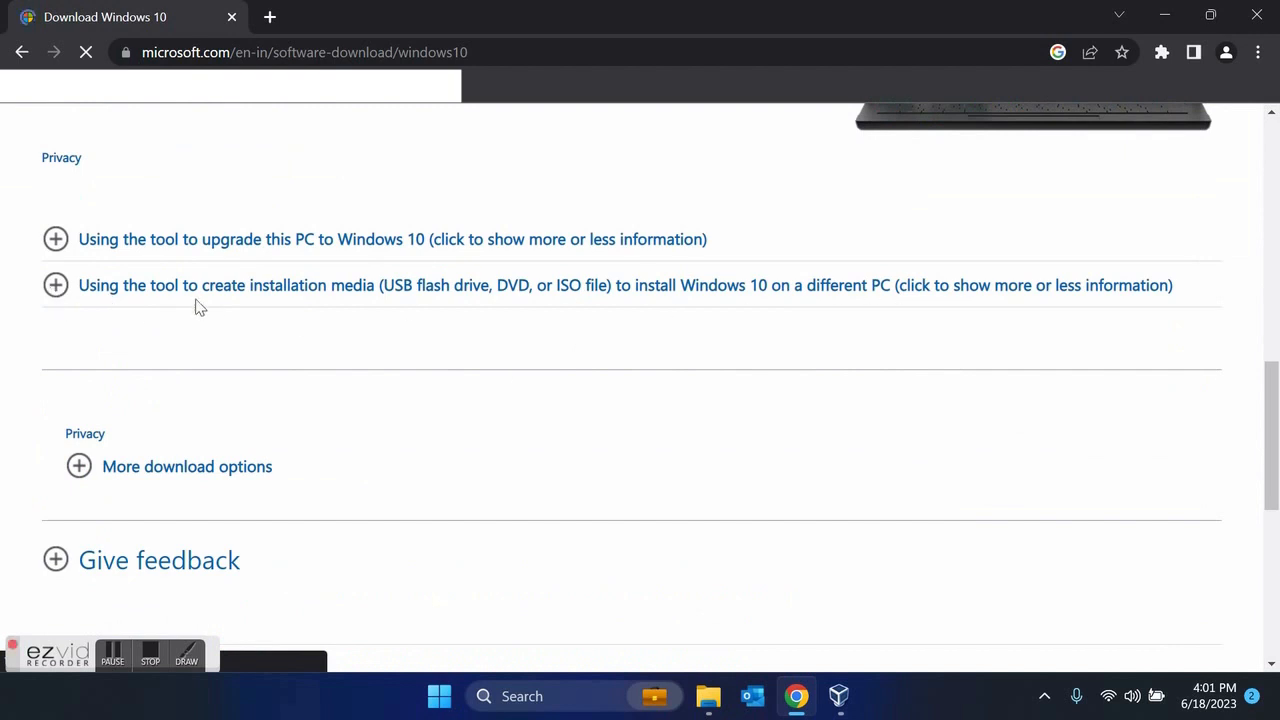
click(55, 290)
scroll(429, 405, down, 1)
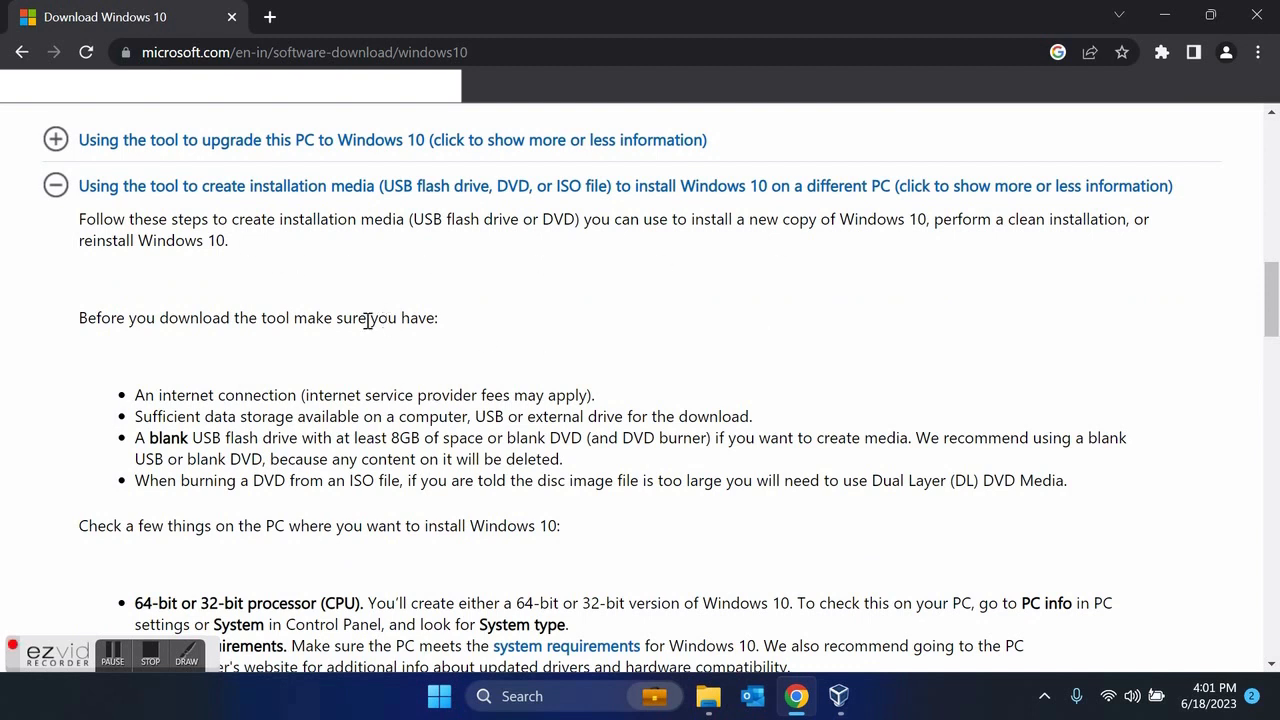
scroll(365, 345, down, 1)
scroll(368, 345, up, 1)
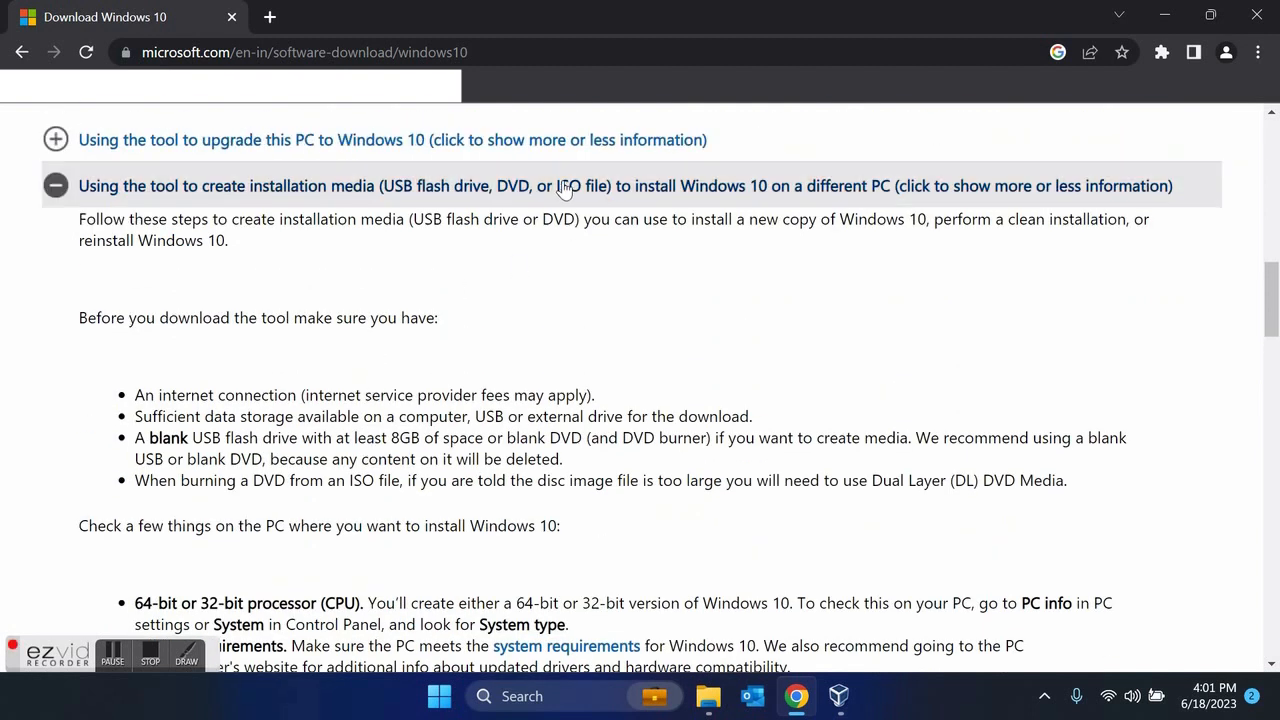
scroll(437, 430, down, 3)
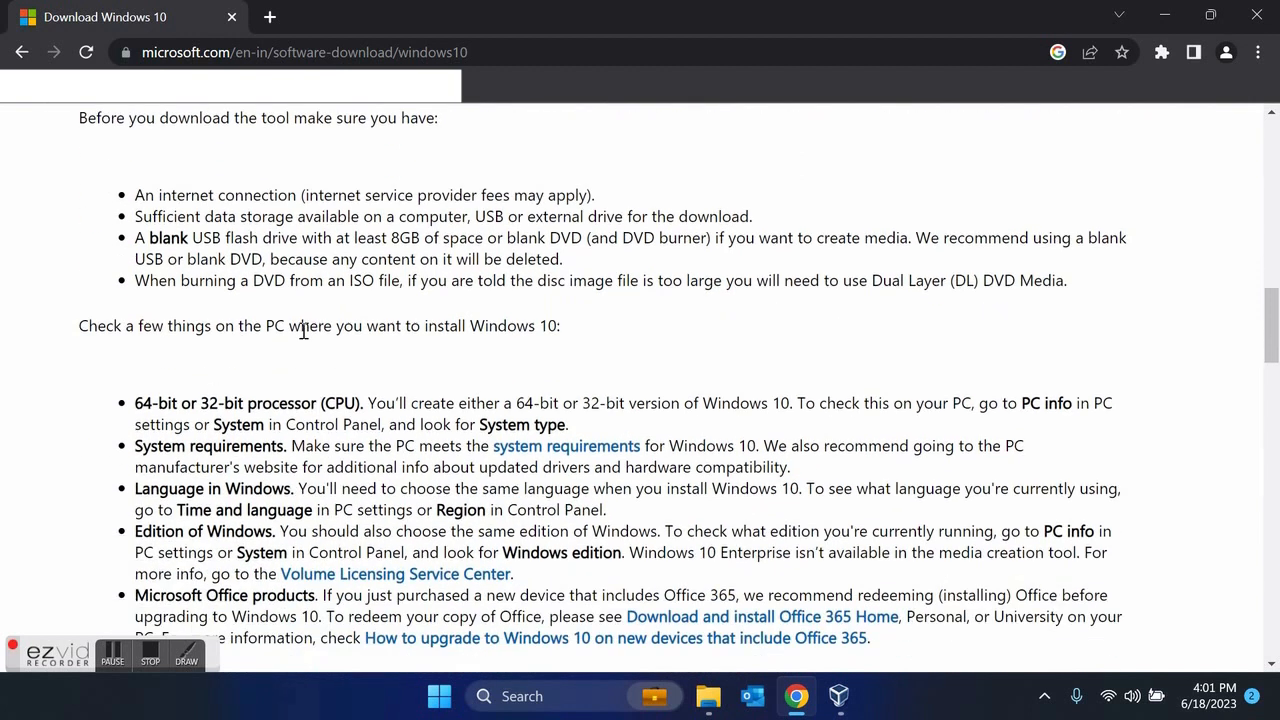
scroll(385, 401, down, 1)
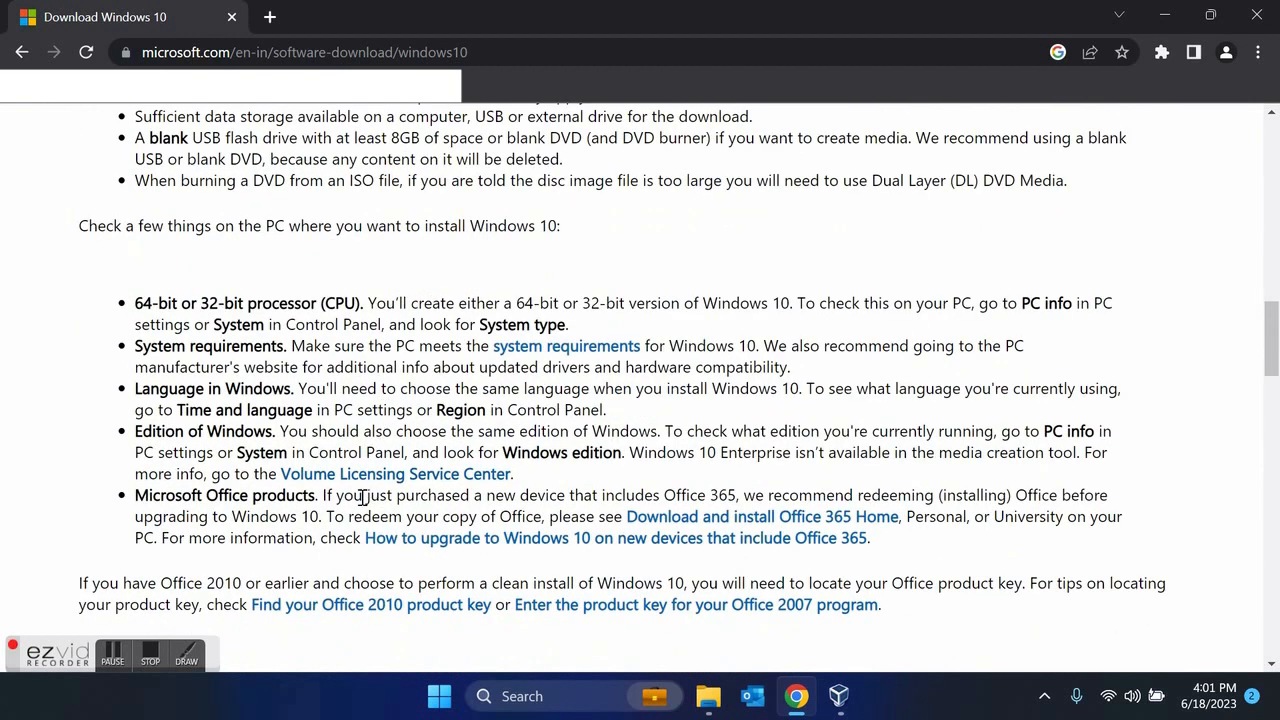
scroll(488, 360, down, 9)
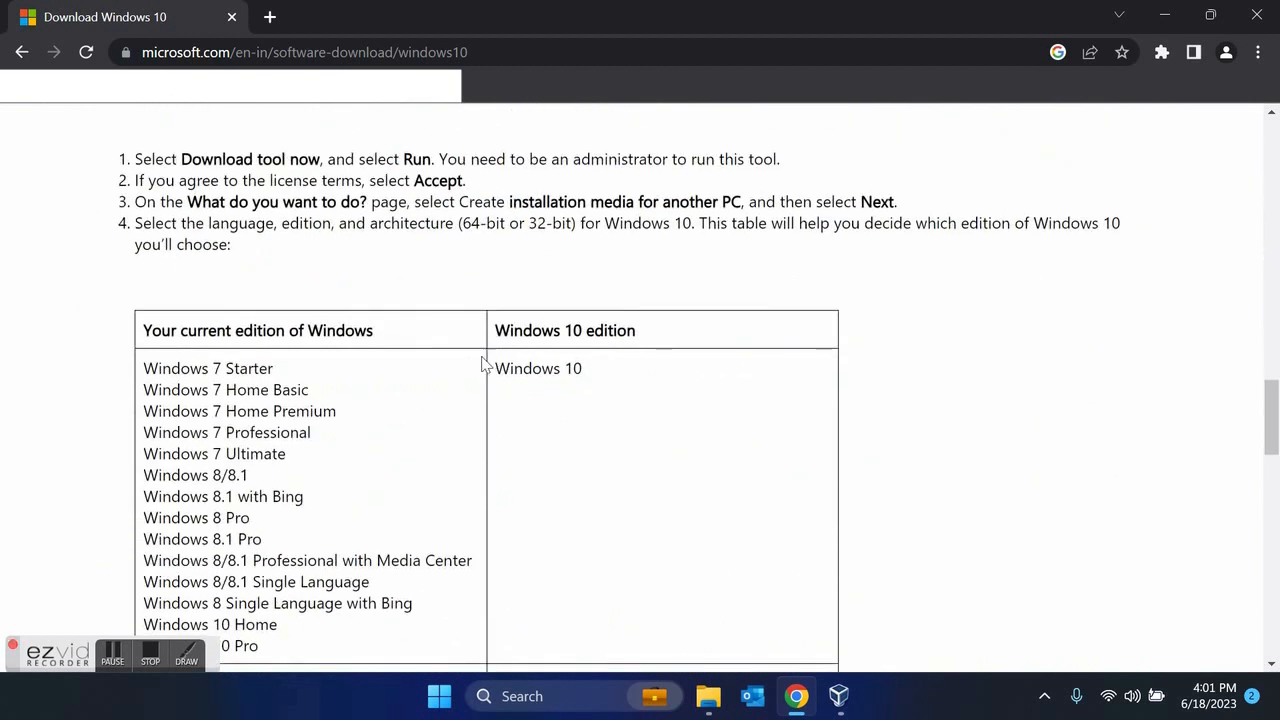
scroll(412, 444, down, 3)
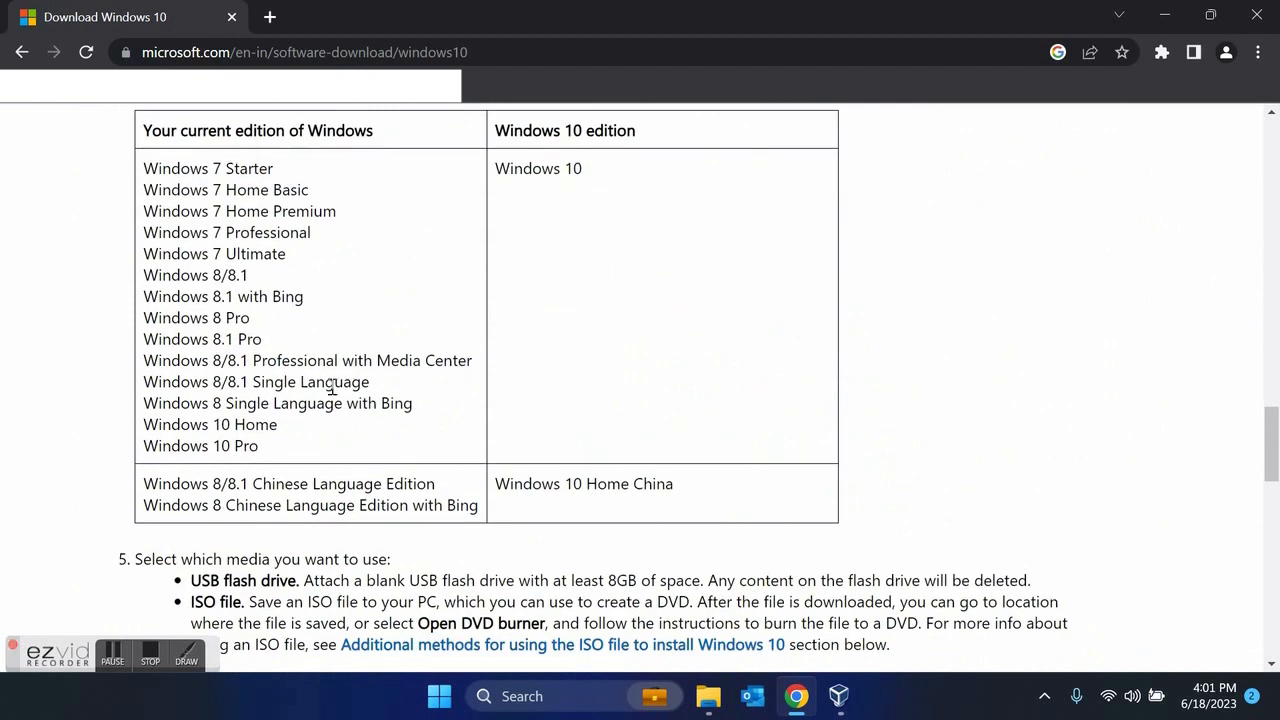
scroll(338, 488, down, 1)
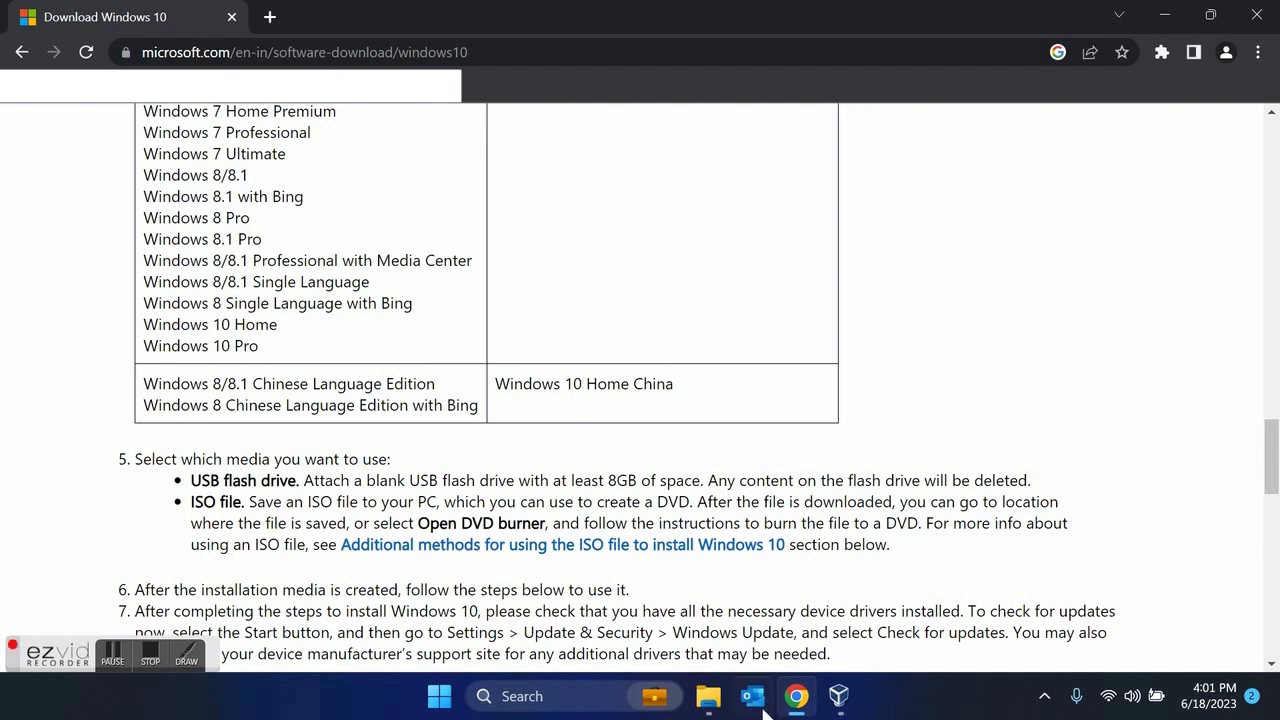
Switch to File Explorer and locate the Windows_vm disc image in the Oracle VM folder.
click(708, 696)
click(290, 188)
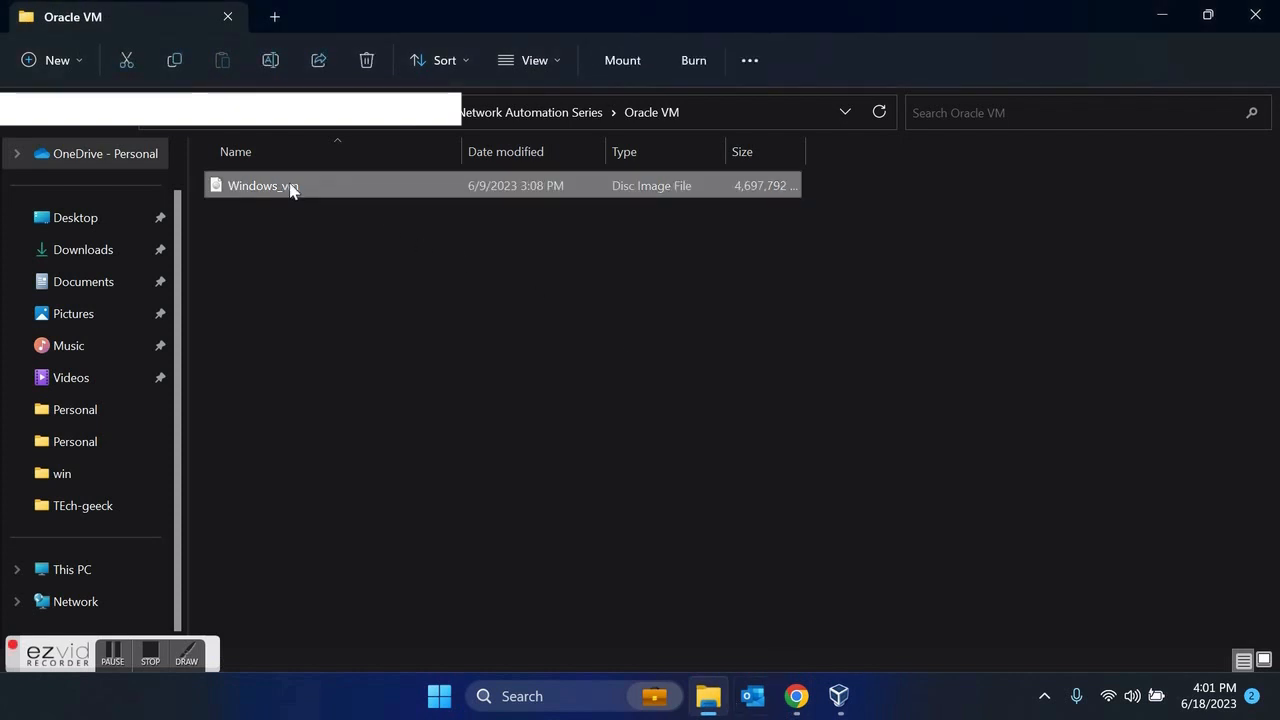
drag(333, 198, 749, 422)
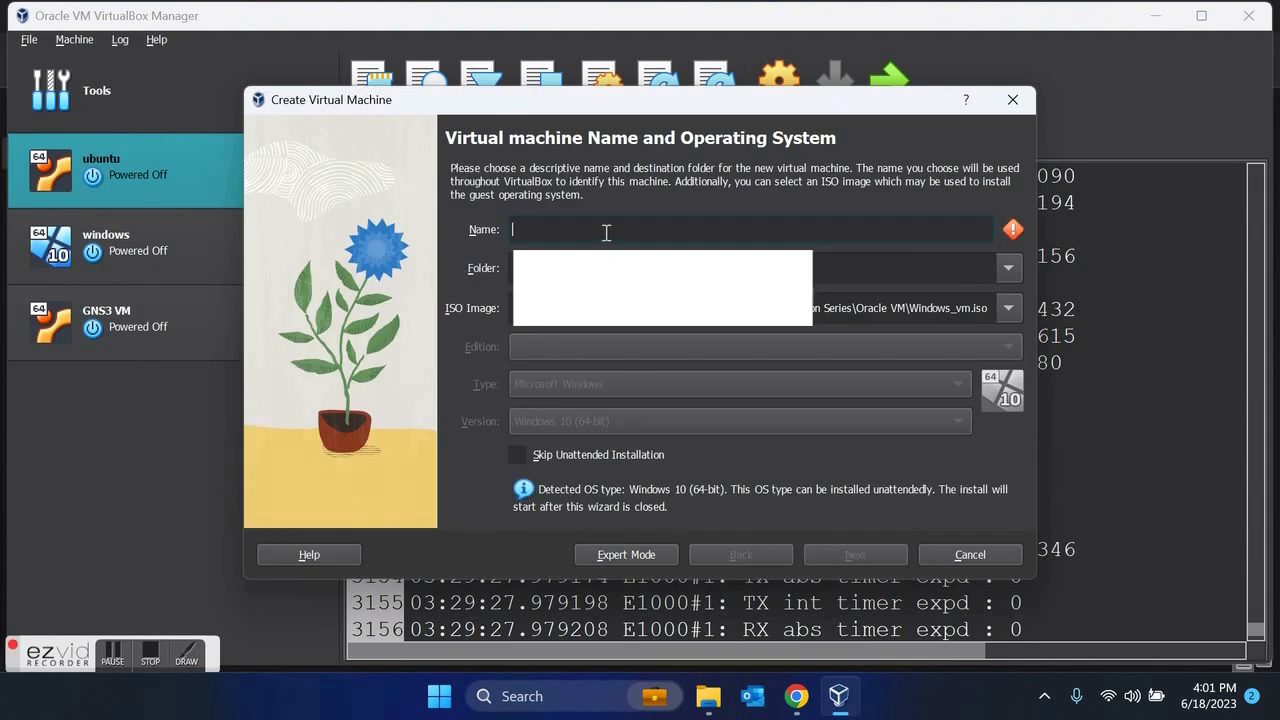
Name the new virtual machine "Windows test" and allocate 4096 MB of base memory and 2 processors to it.
text(Windows test)
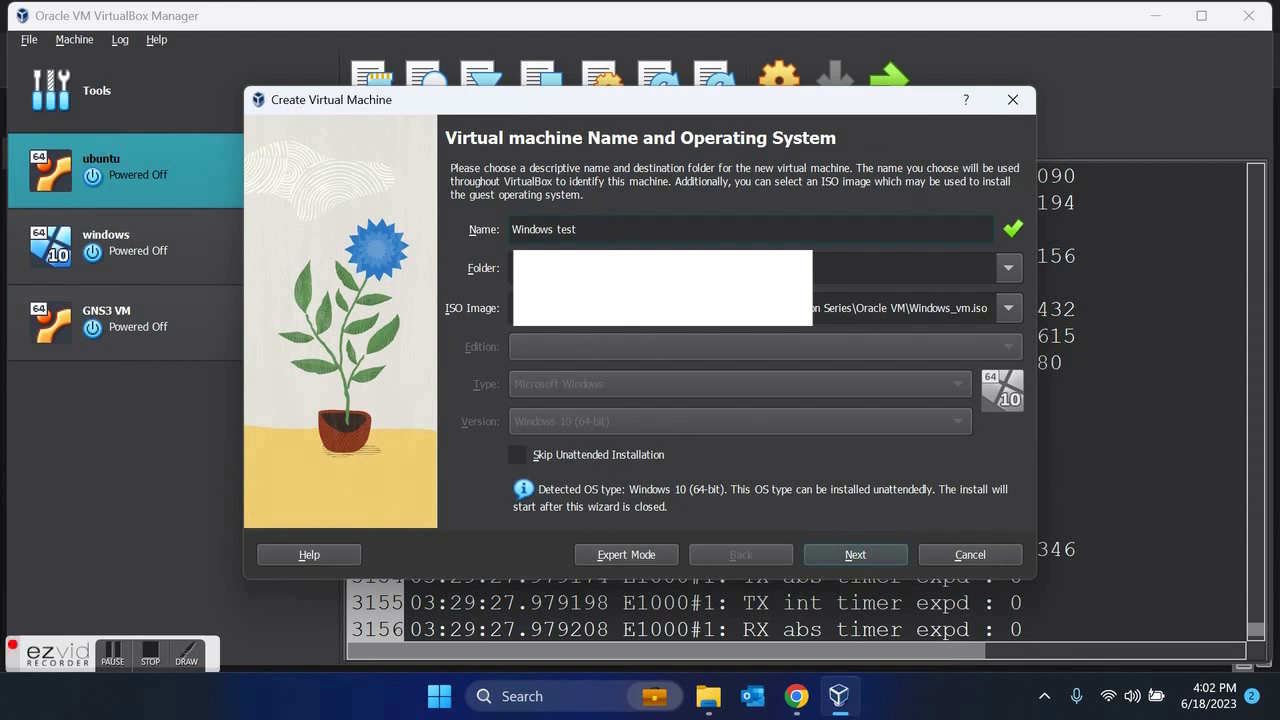
click(851, 560)
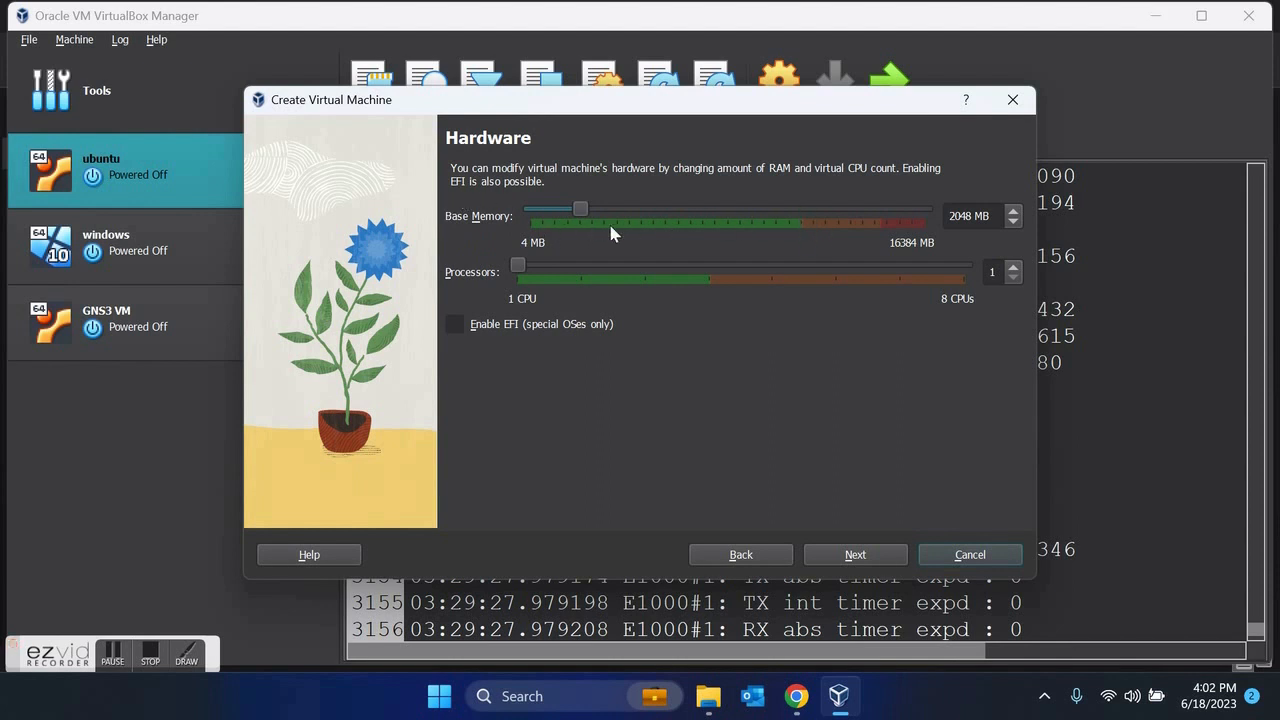
drag(587, 218, 632, 219)
drag(517, 267, 562, 271)
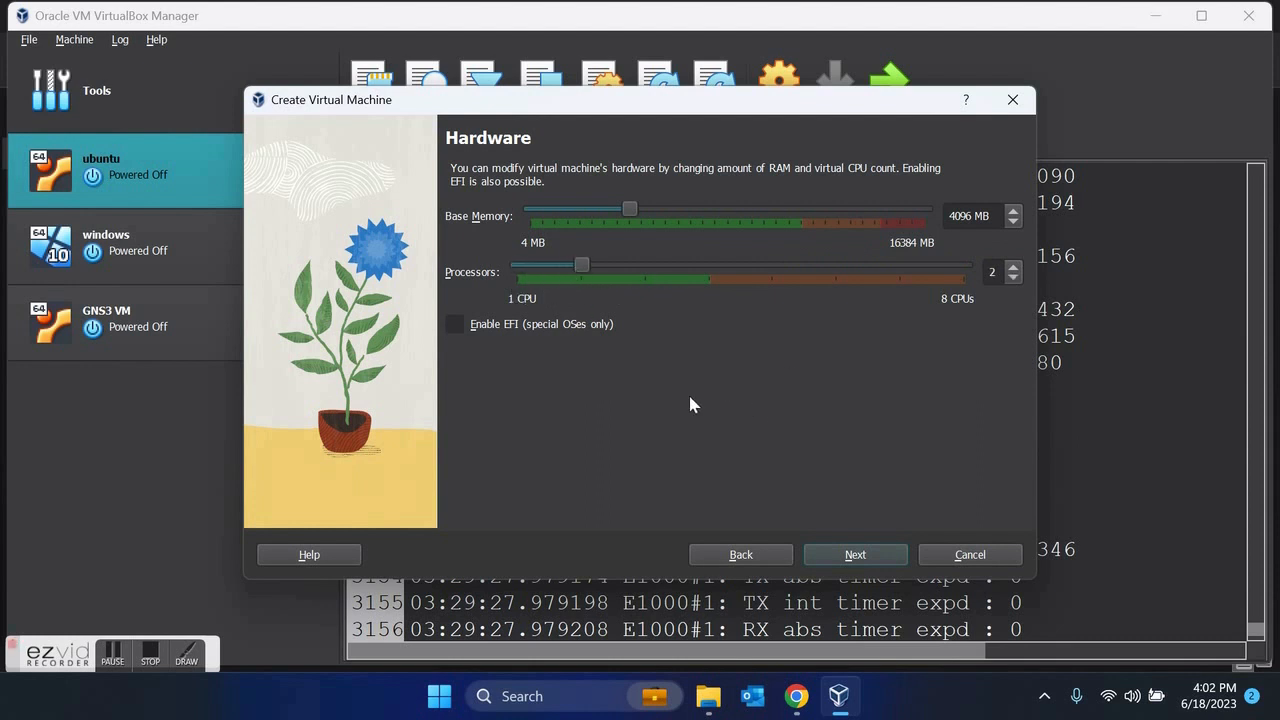
Create a new 50.10 GB virtual hard disk for the machine and continue to the configuration summary.
click(894, 557)
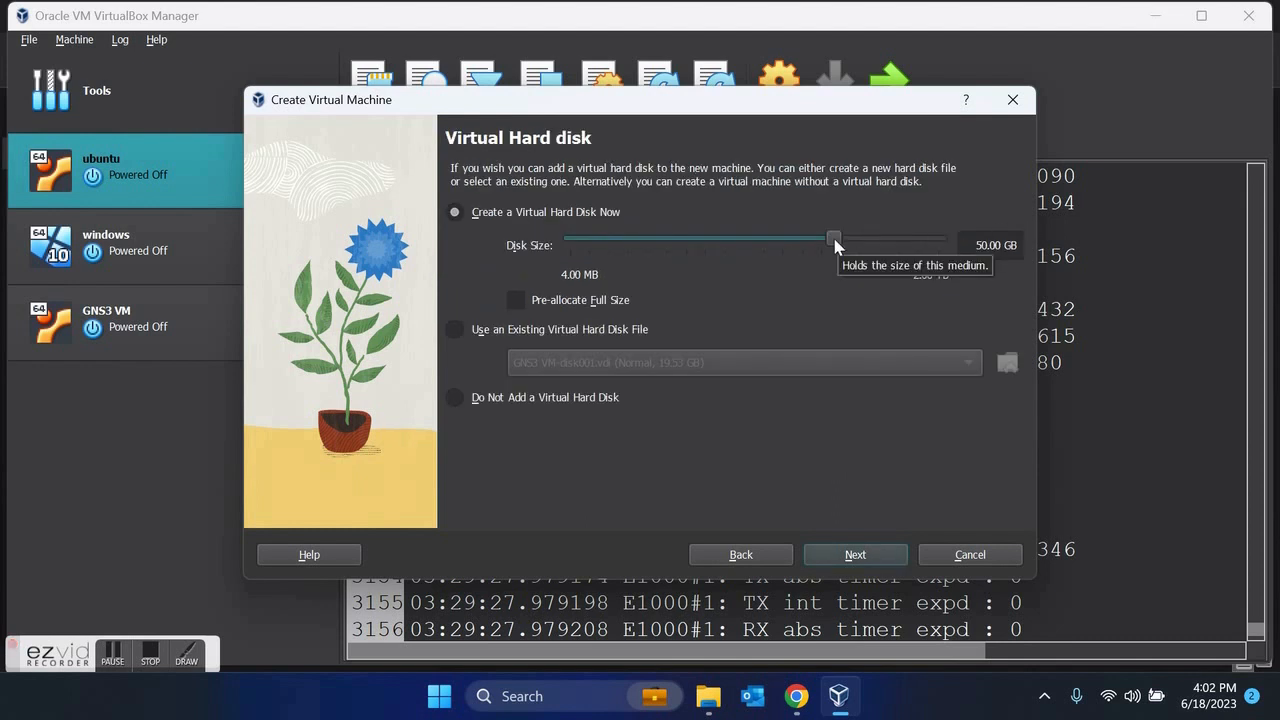
mouse_move(835, 237)
mouse_down()
mouse_move(938, 244)
mouse_move(822, 252)
mouse_move(836, 248)
mouse_up()
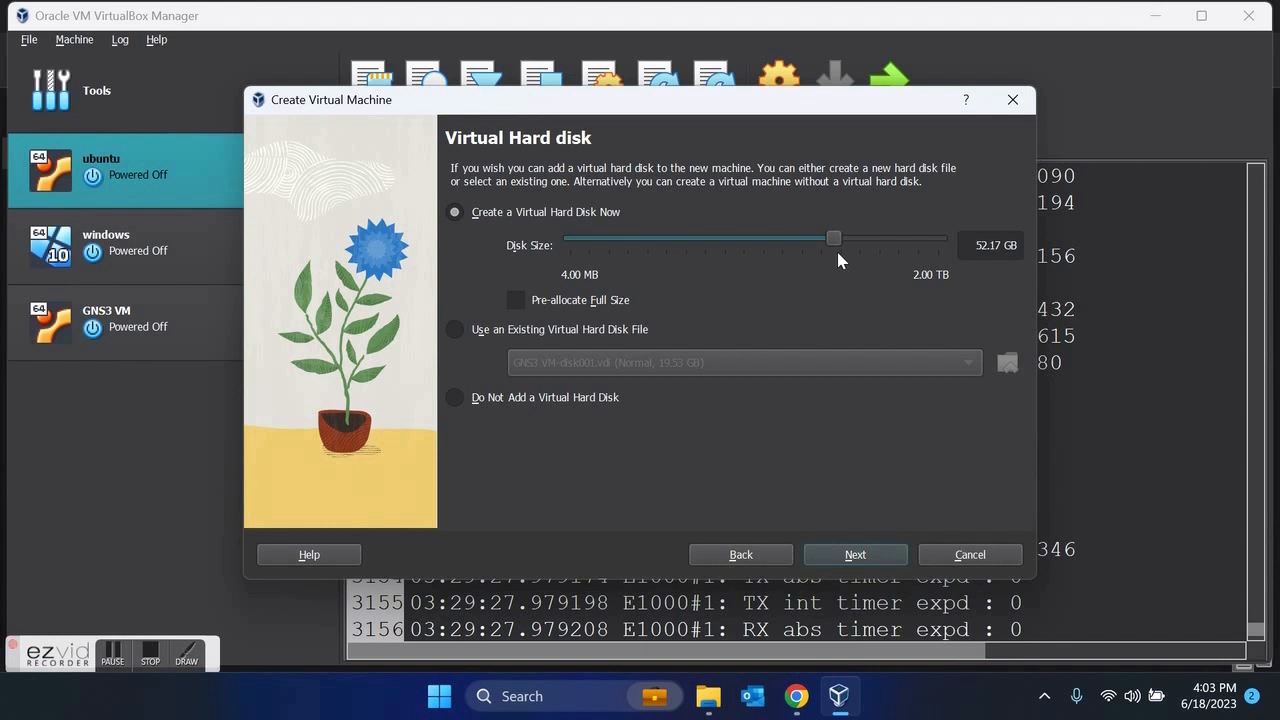
drag(978, 245, 991, 244)
text(50)
key(Right)
key(Right)
key(Right)
key(BackSpace)
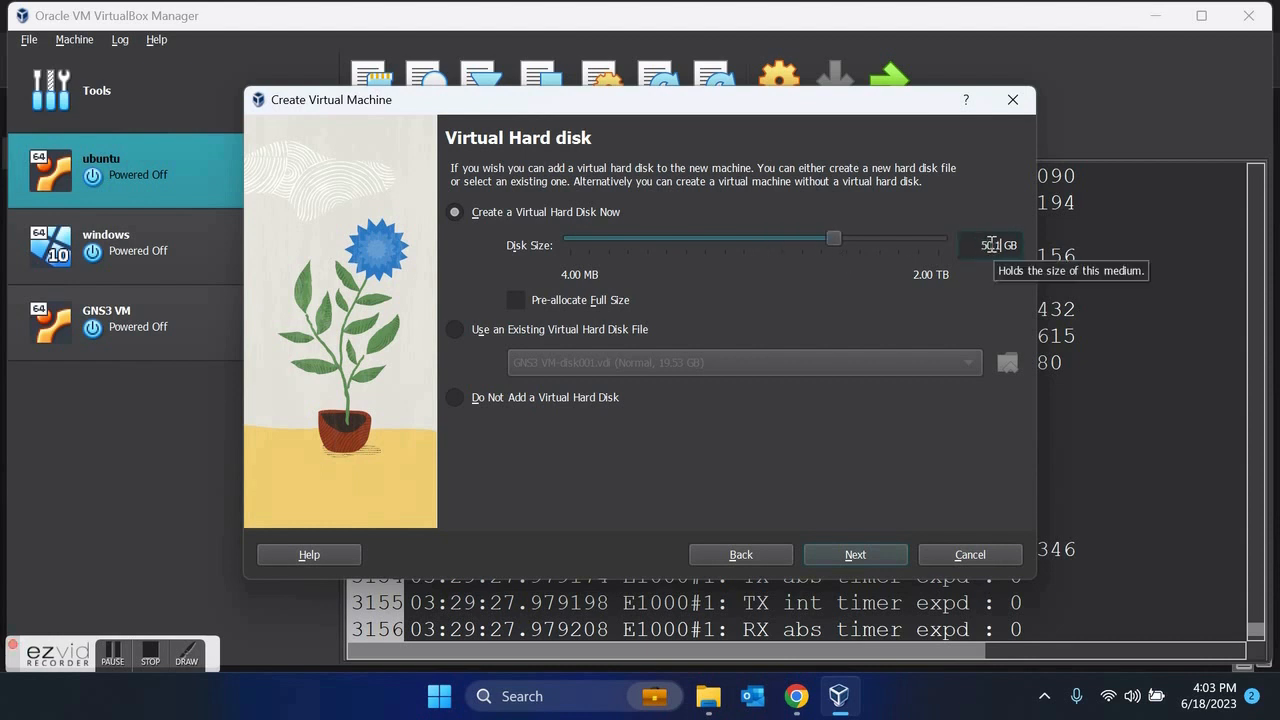
text(0)
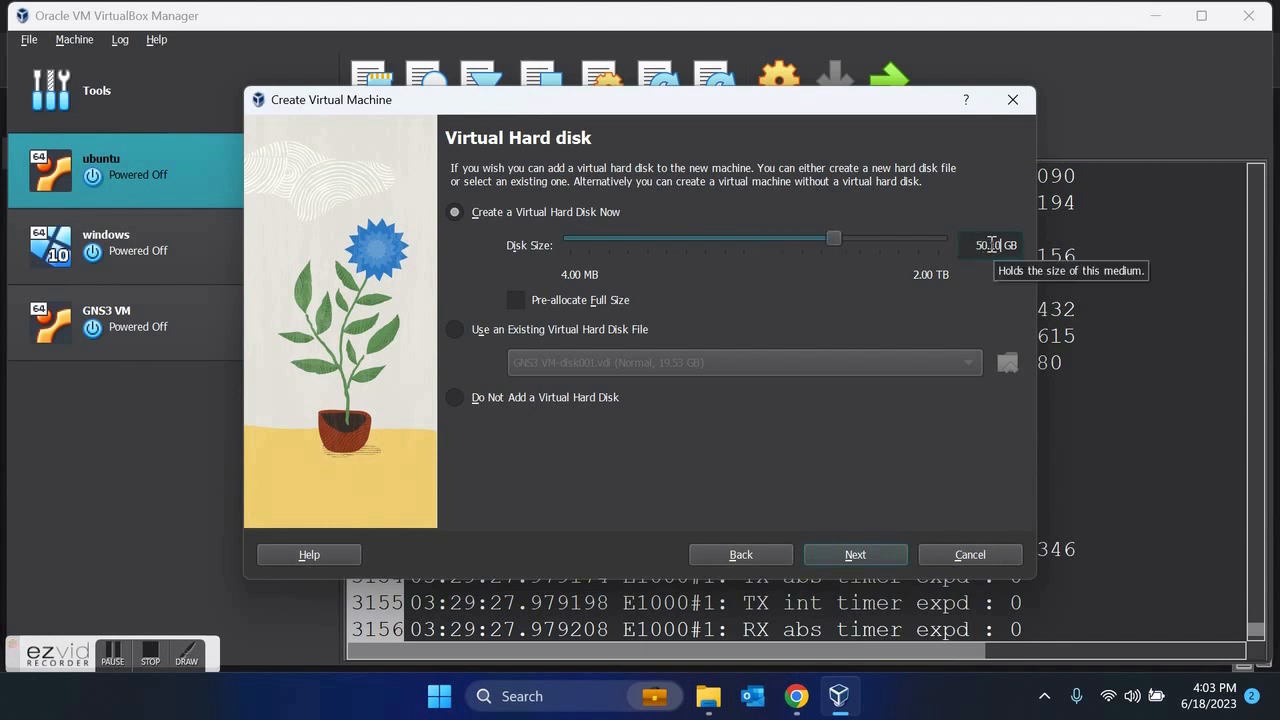
click(889, 555)
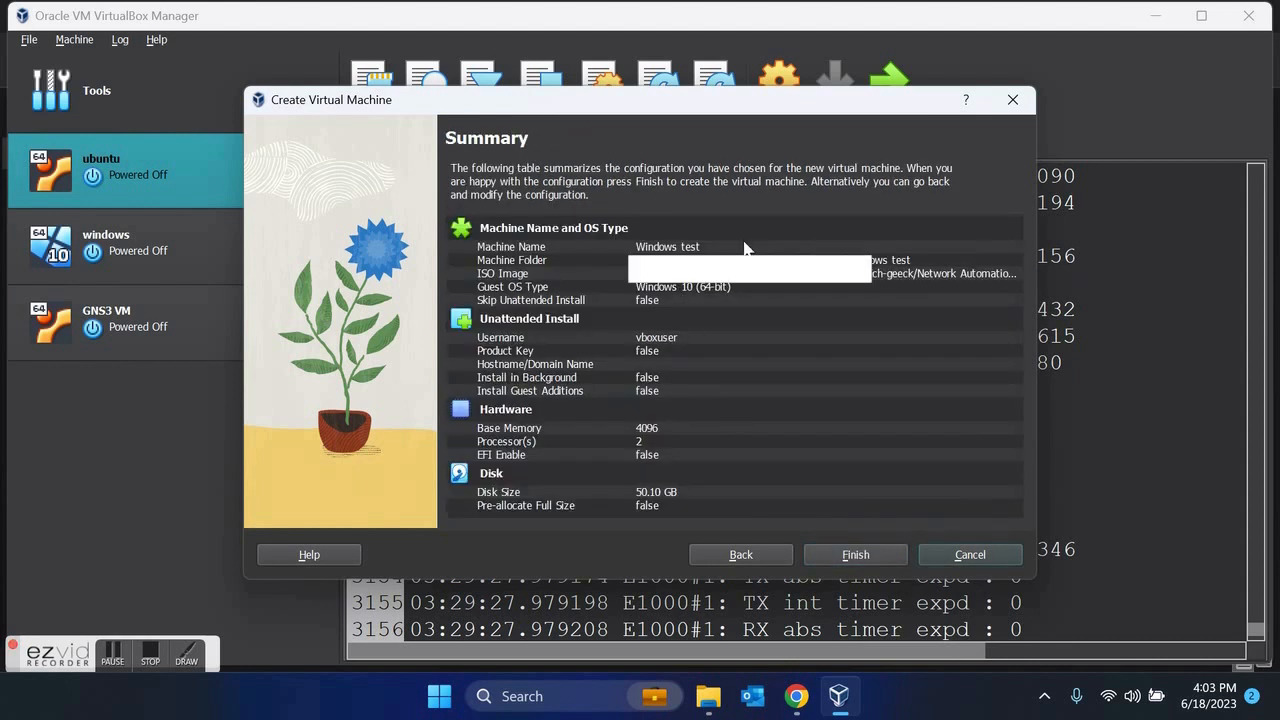
Finish creating the Windows test machine and maximize its running window for Windows Setup.
click(867, 558)
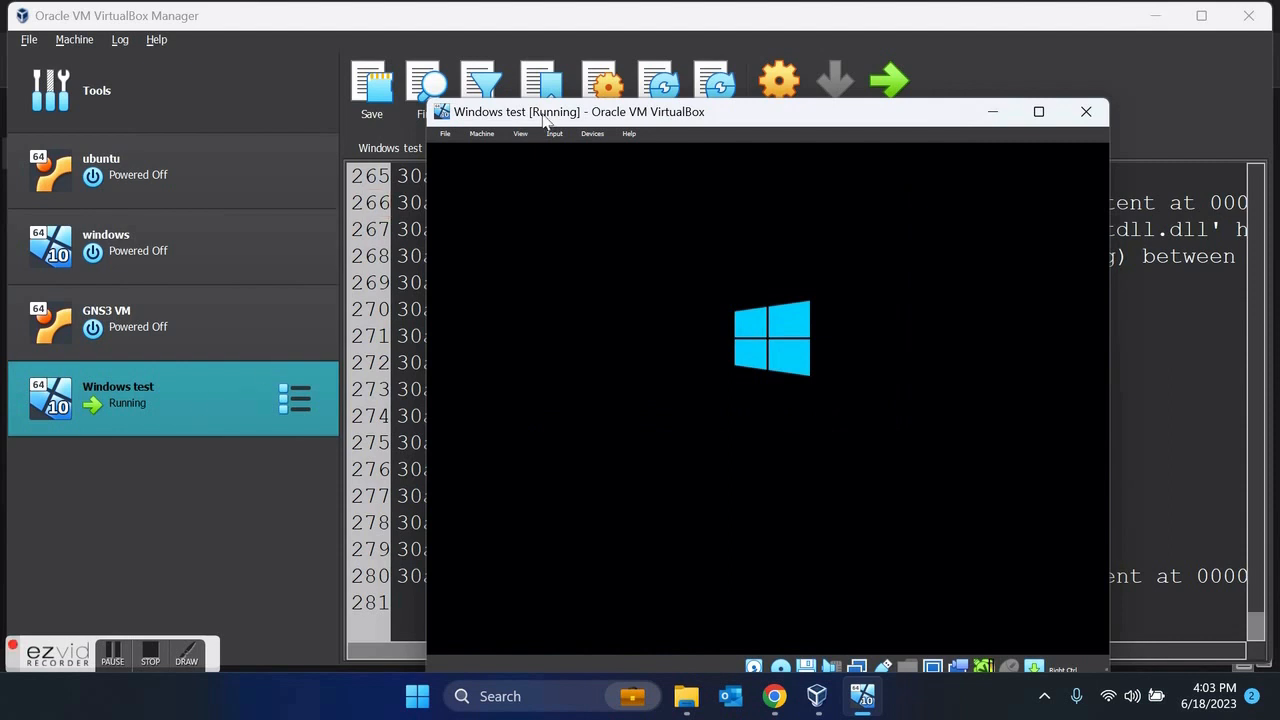
click(1038, 111)
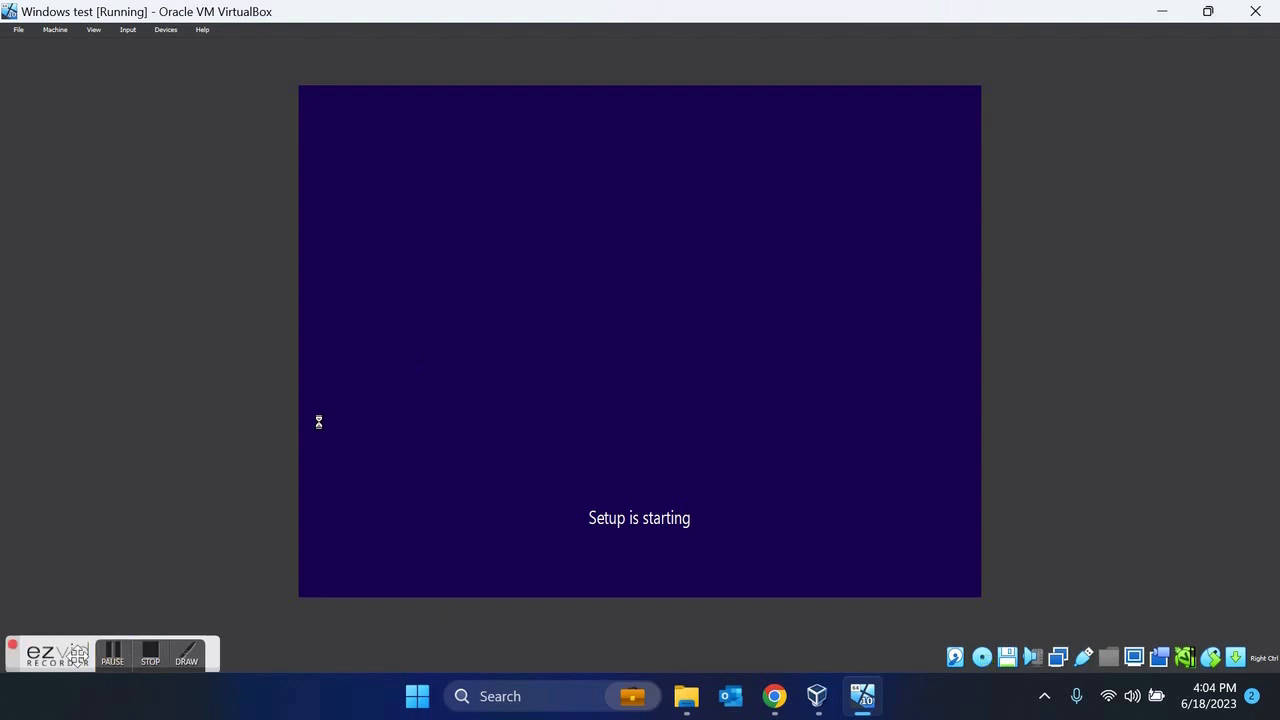
click(112, 652)
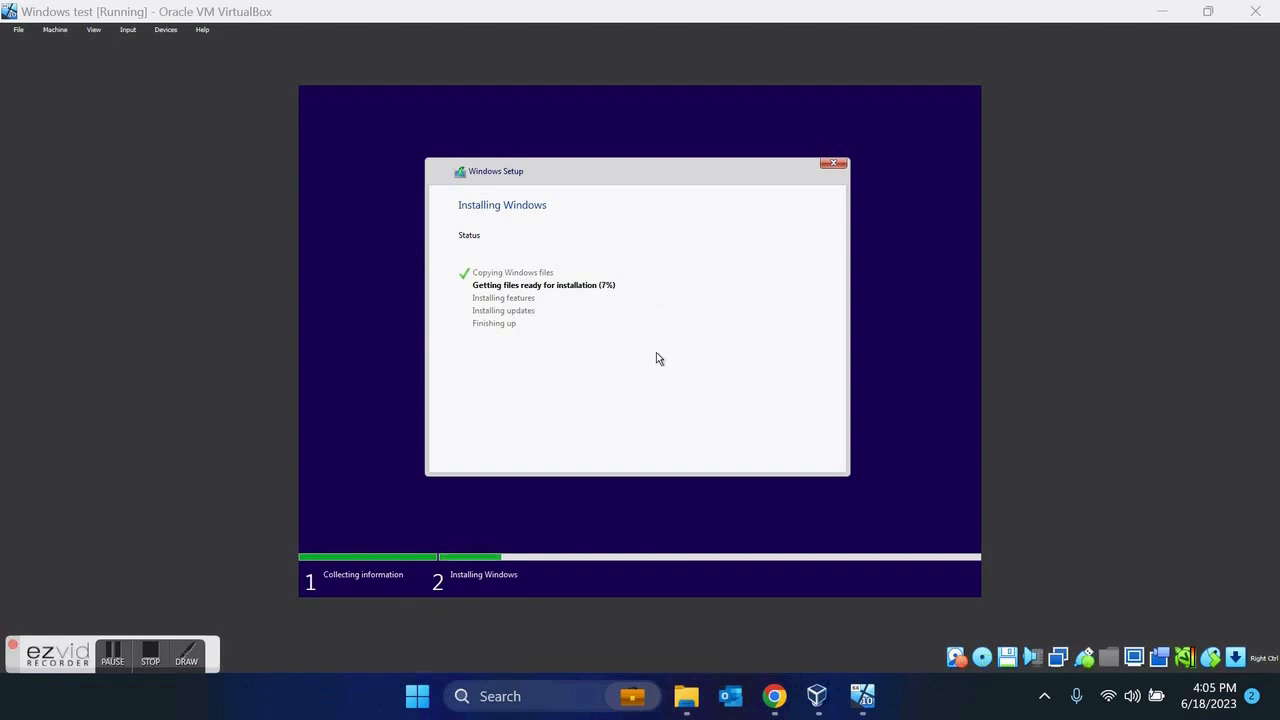
Switch to VirtualBox Manager, open the settings of the "windows" machine and review its name, motherboard, processor and acceleration options.
click(820, 700)
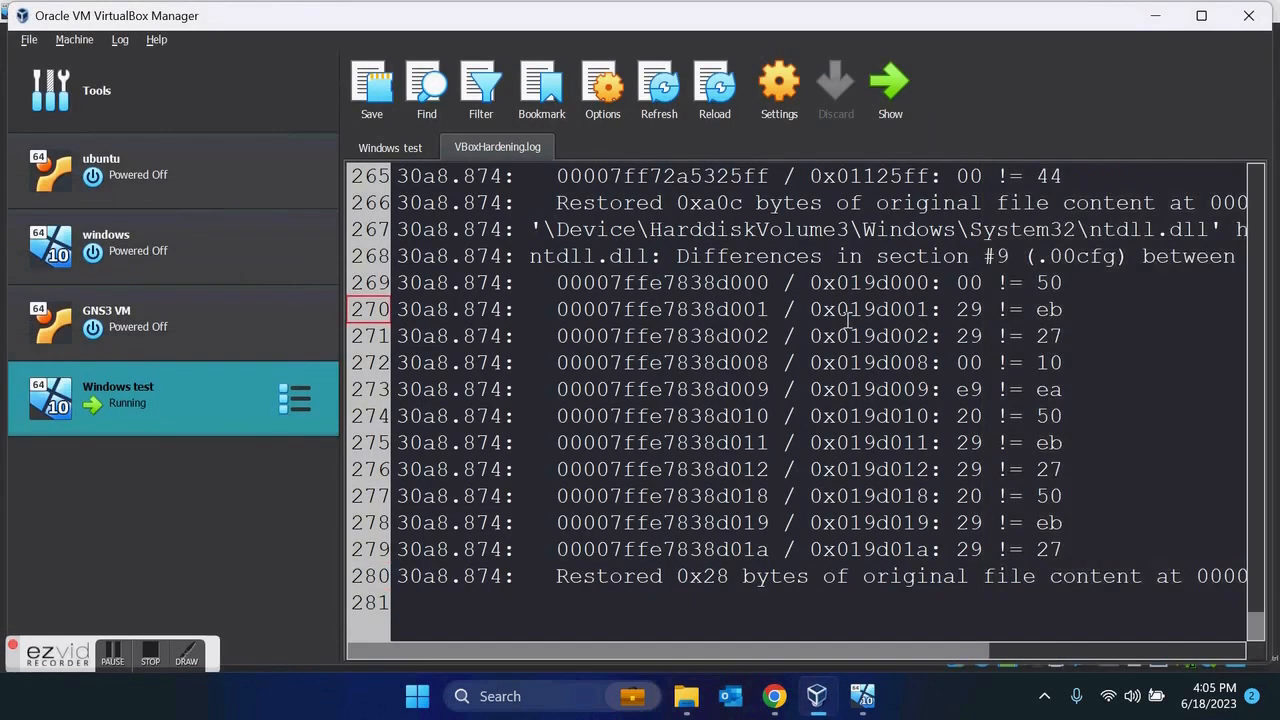
click(158, 257)
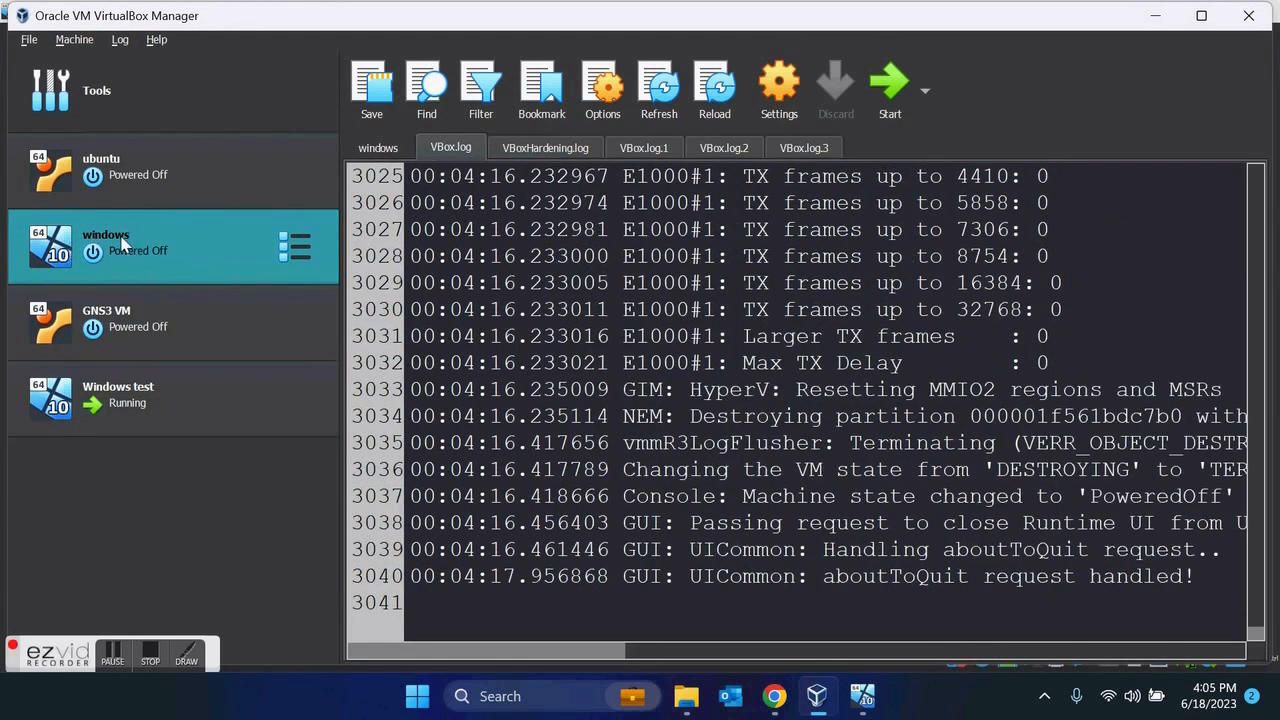
click(816, 220)
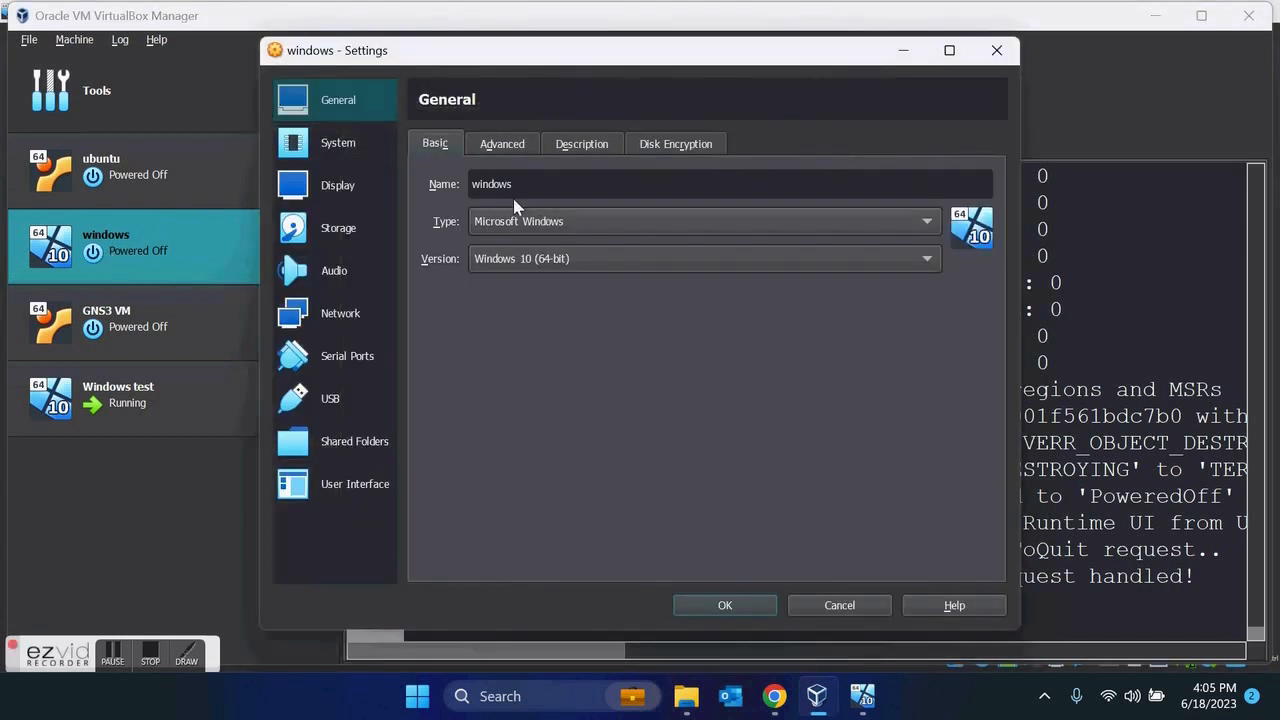
double_click(516, 183)
click(340, 142)
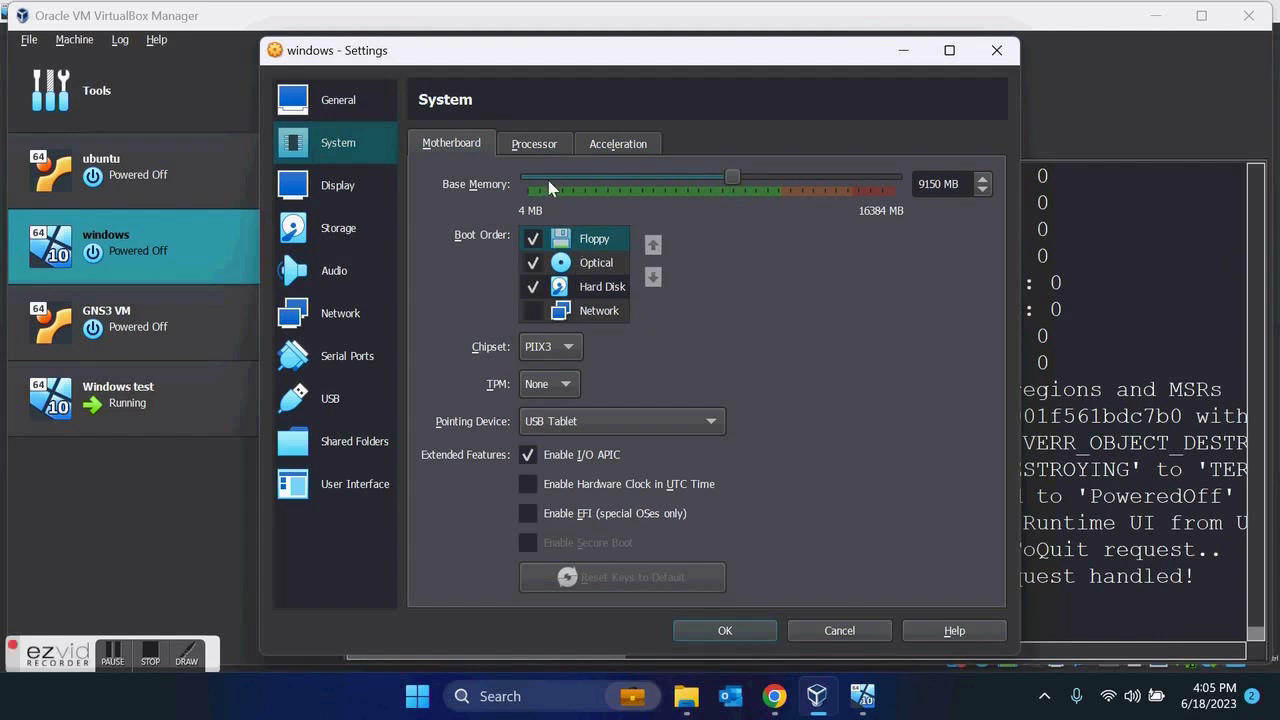
click(534, 143)
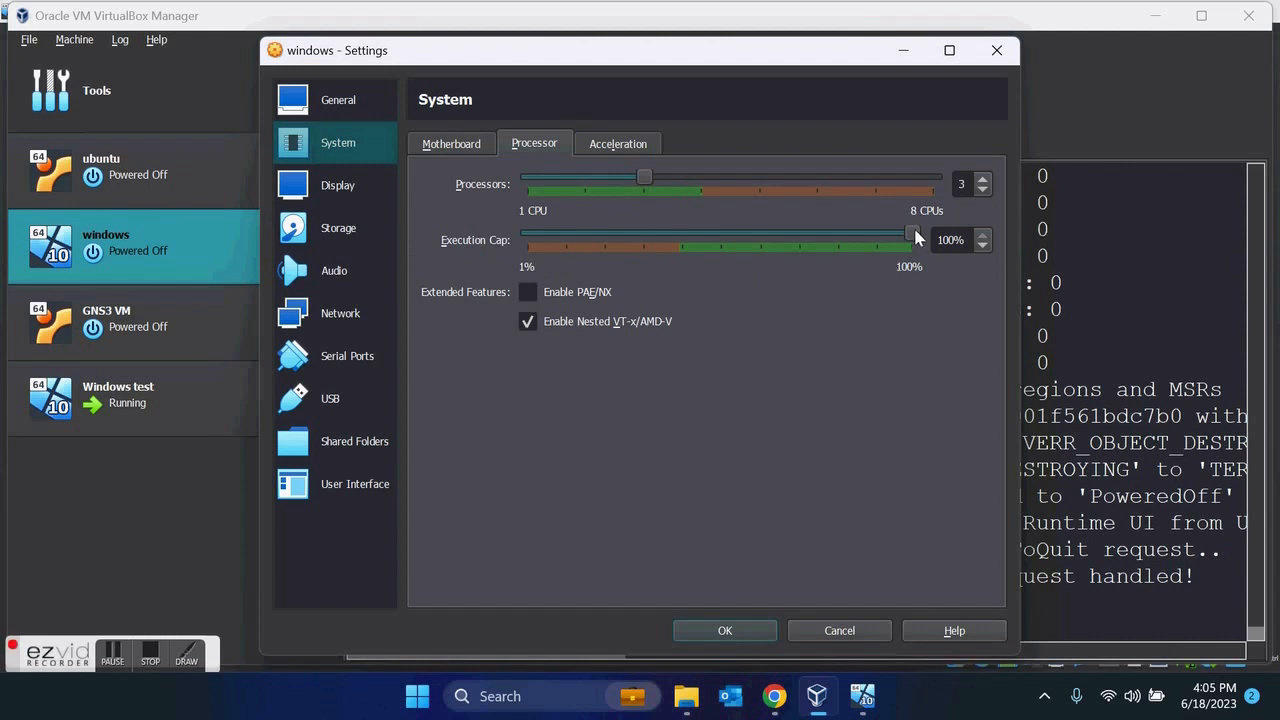
click(622, 145)
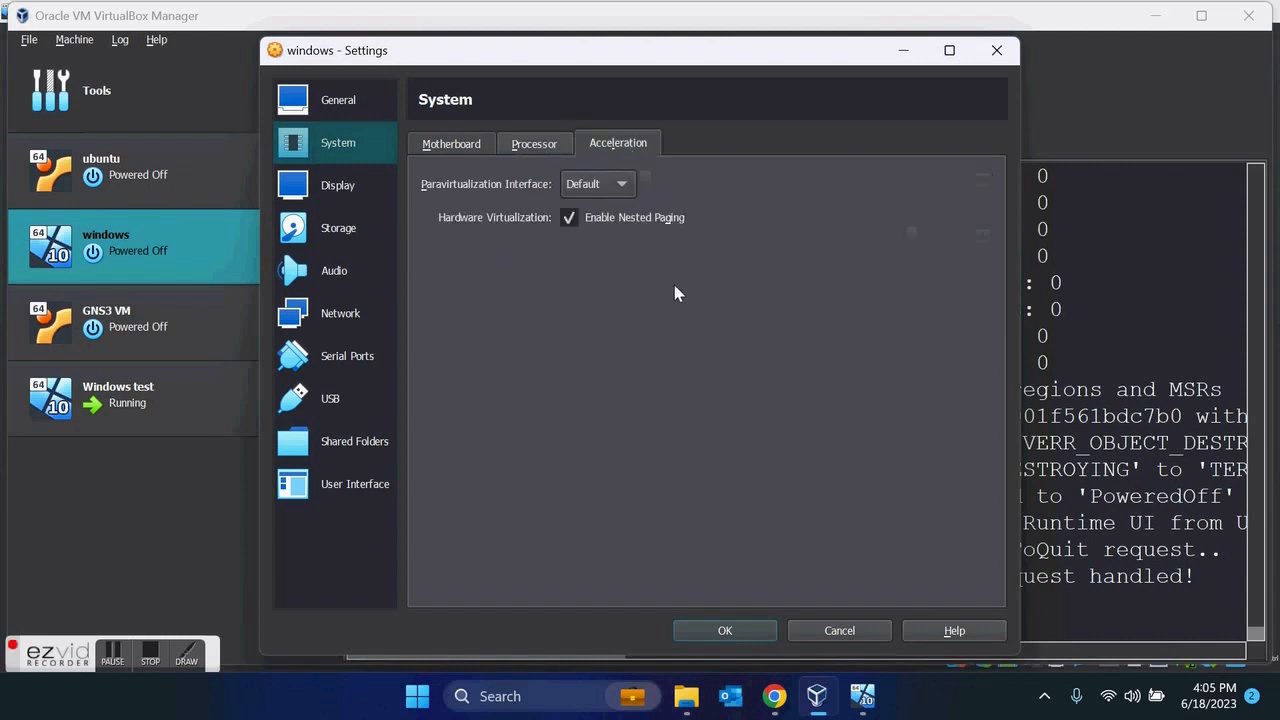
Review the machine's screen, remote display and recording settings, plus its audio settings and the audio controller choices.
click(316, 196)
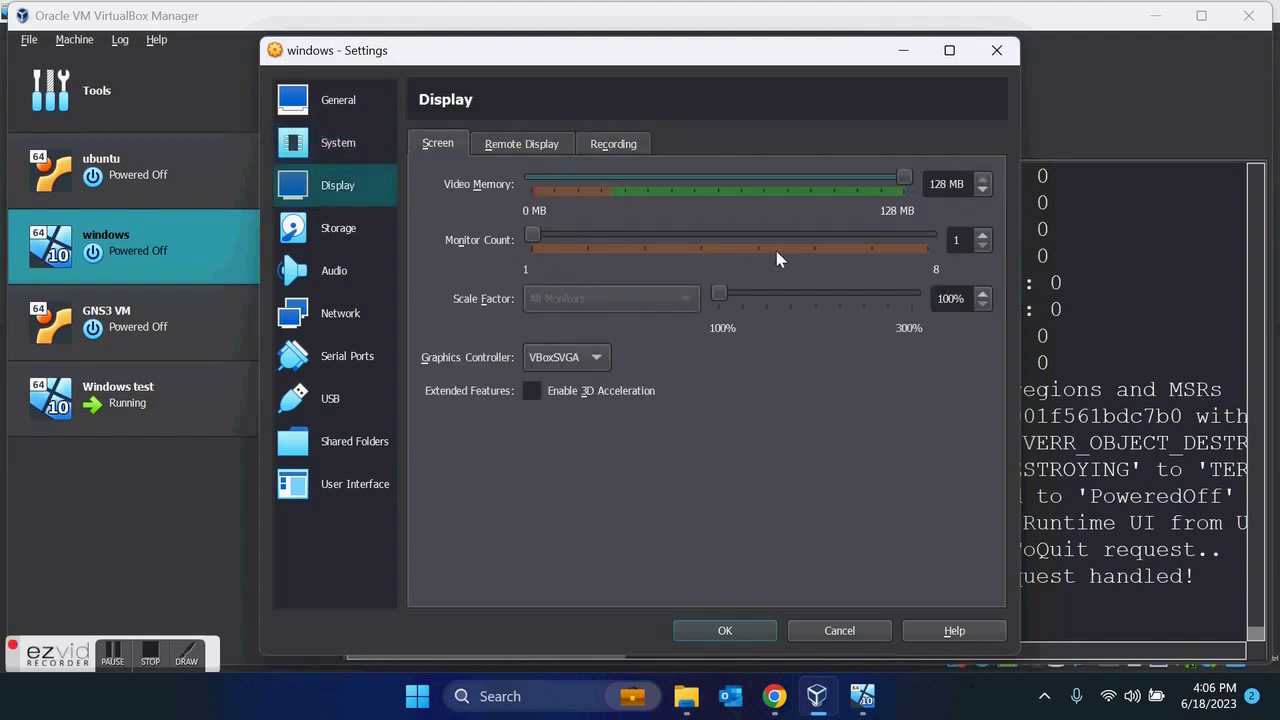
click(536, 150)
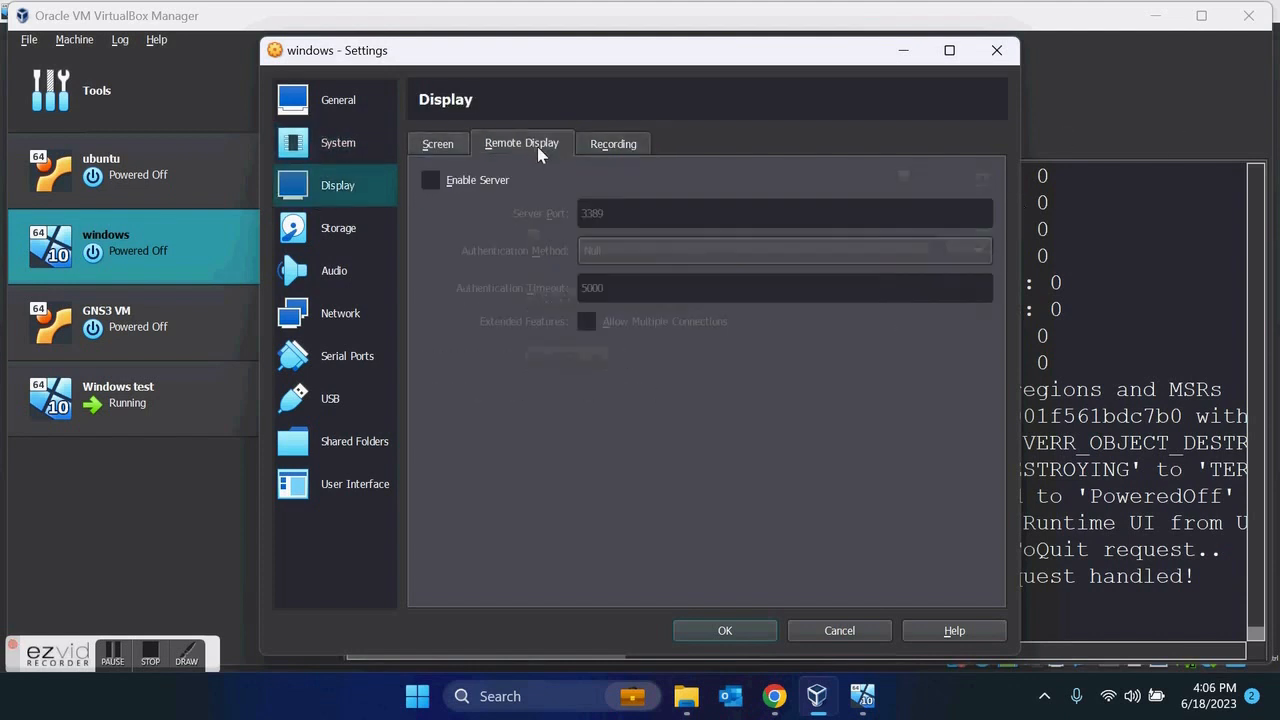
click(618, 144)
click(437, 145)
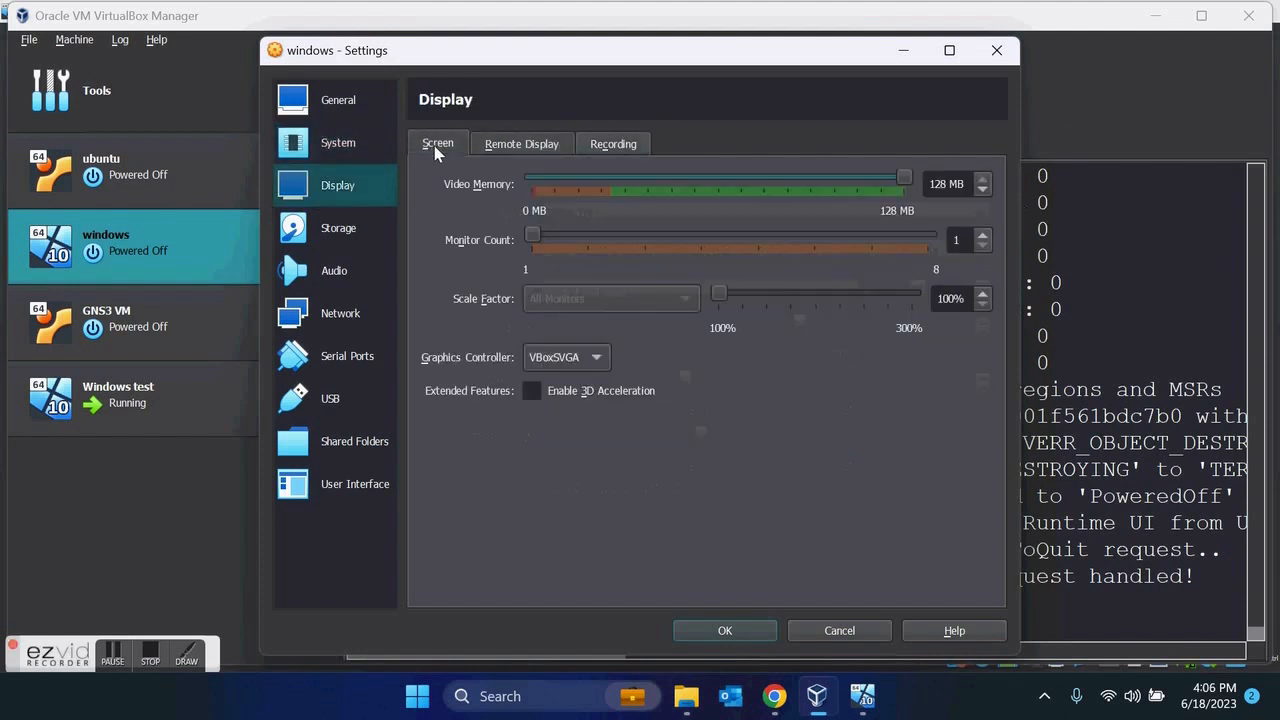
click(333, 272)
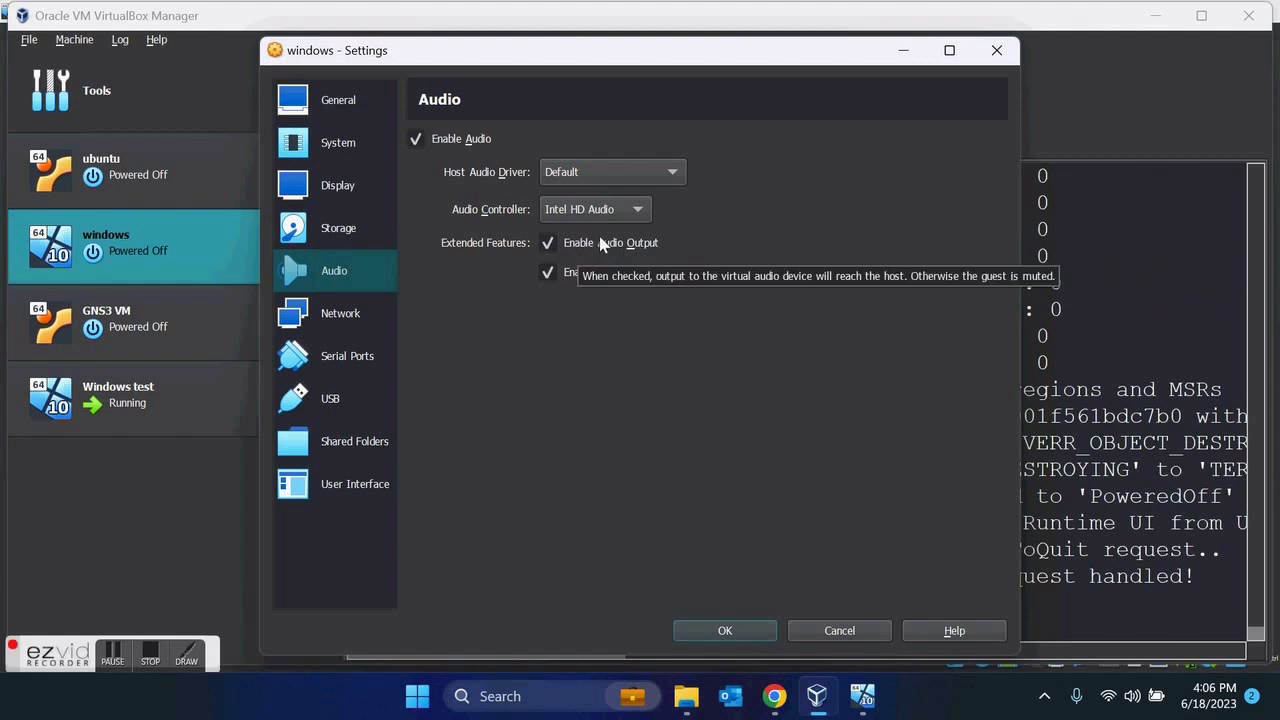
click(636, 209)
click(627, 207)
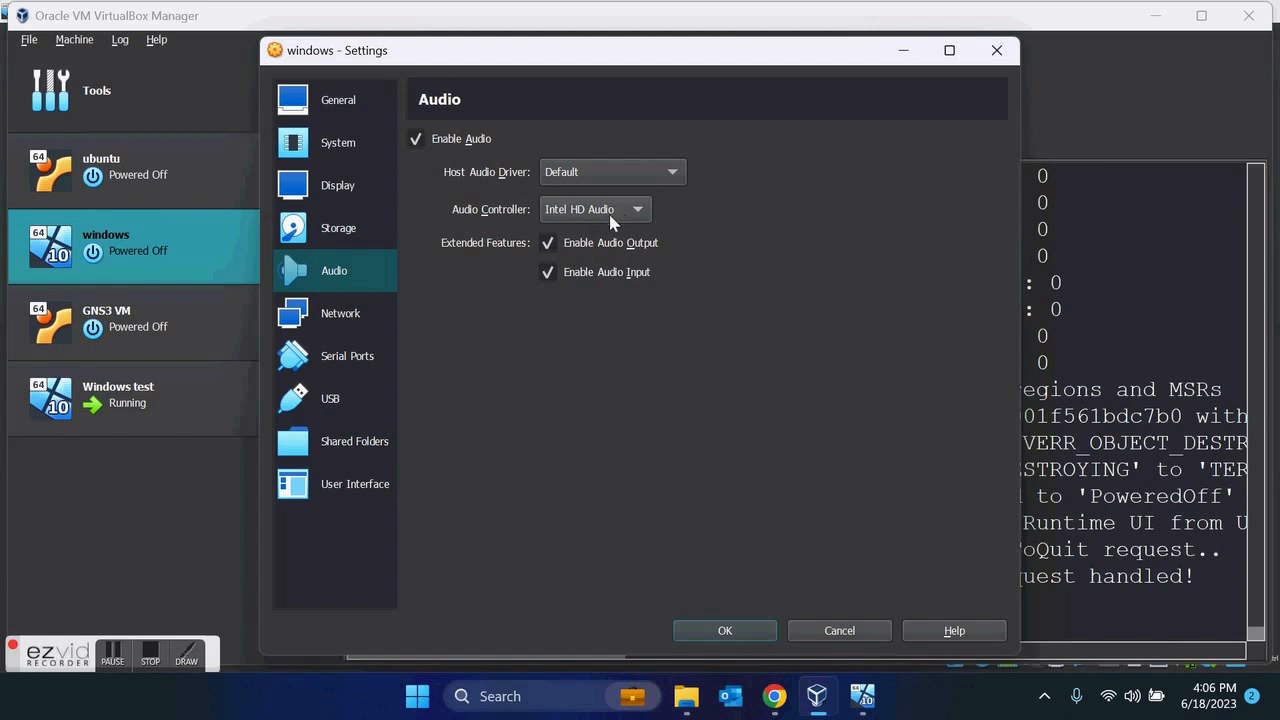
Examine network Adapter 1's attachment and the host network interfaces available for bridging.
click(319, 315)
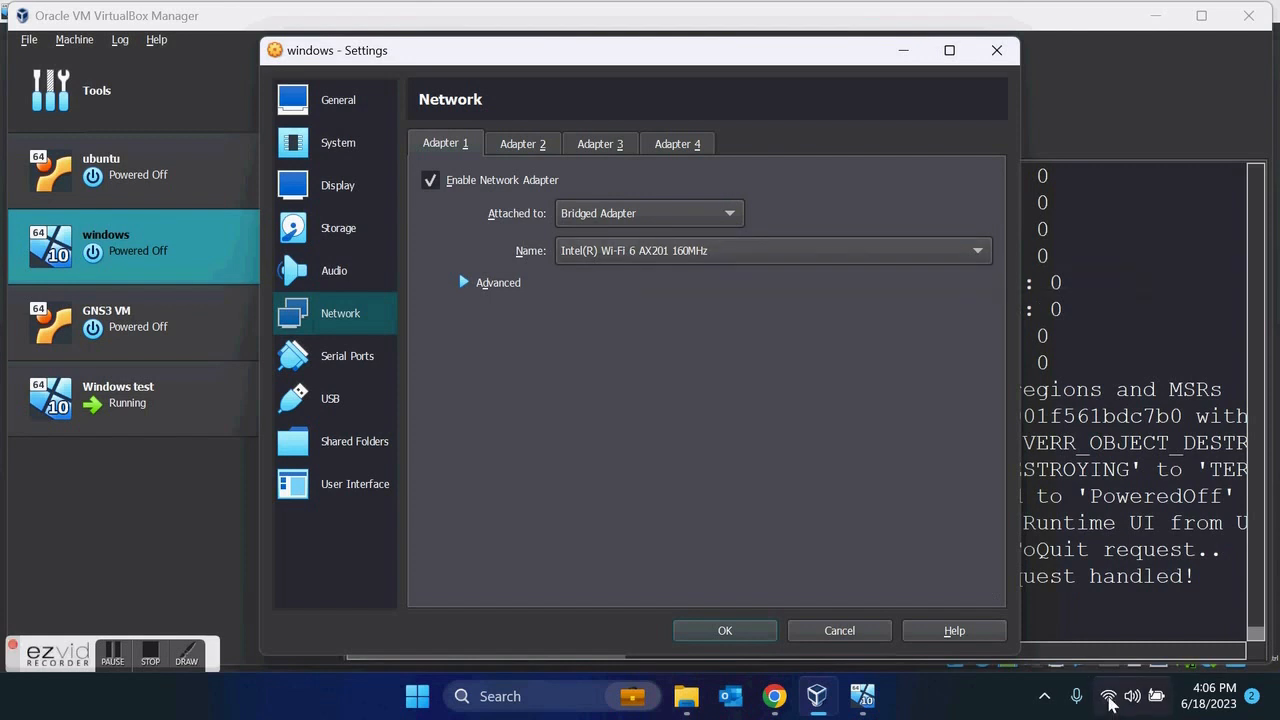
click(667, 252)
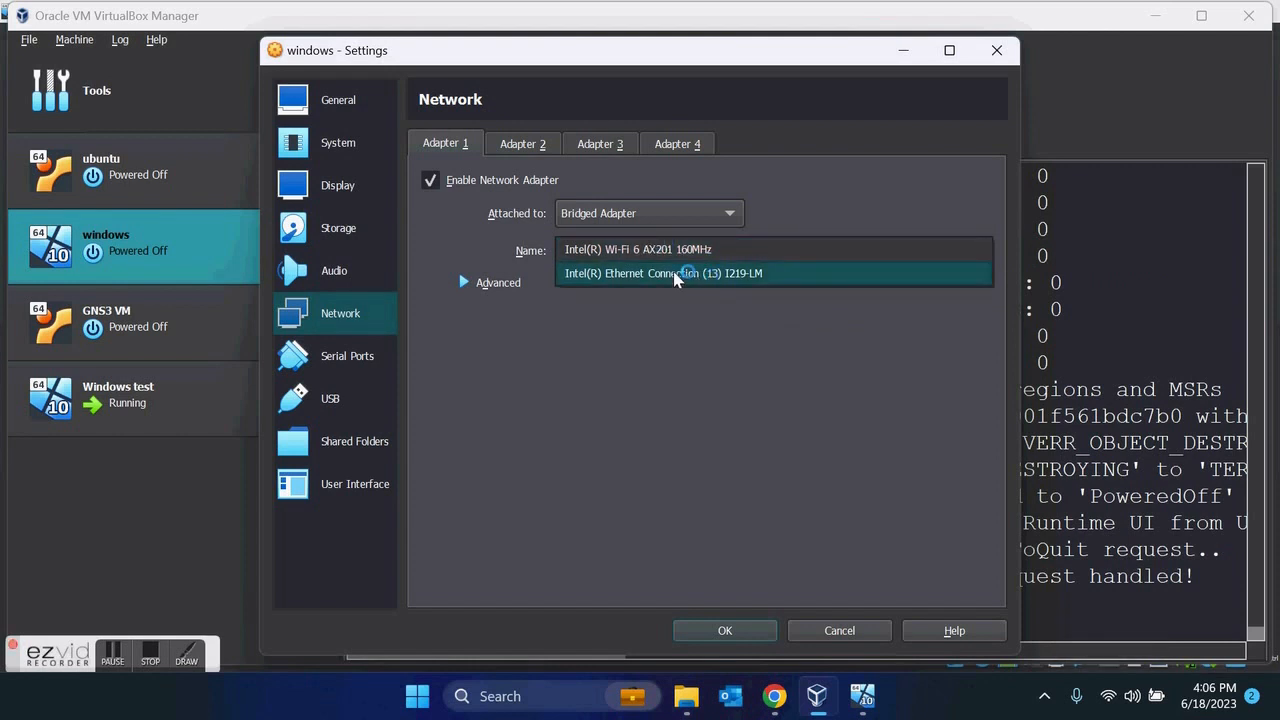
click(666, 354)
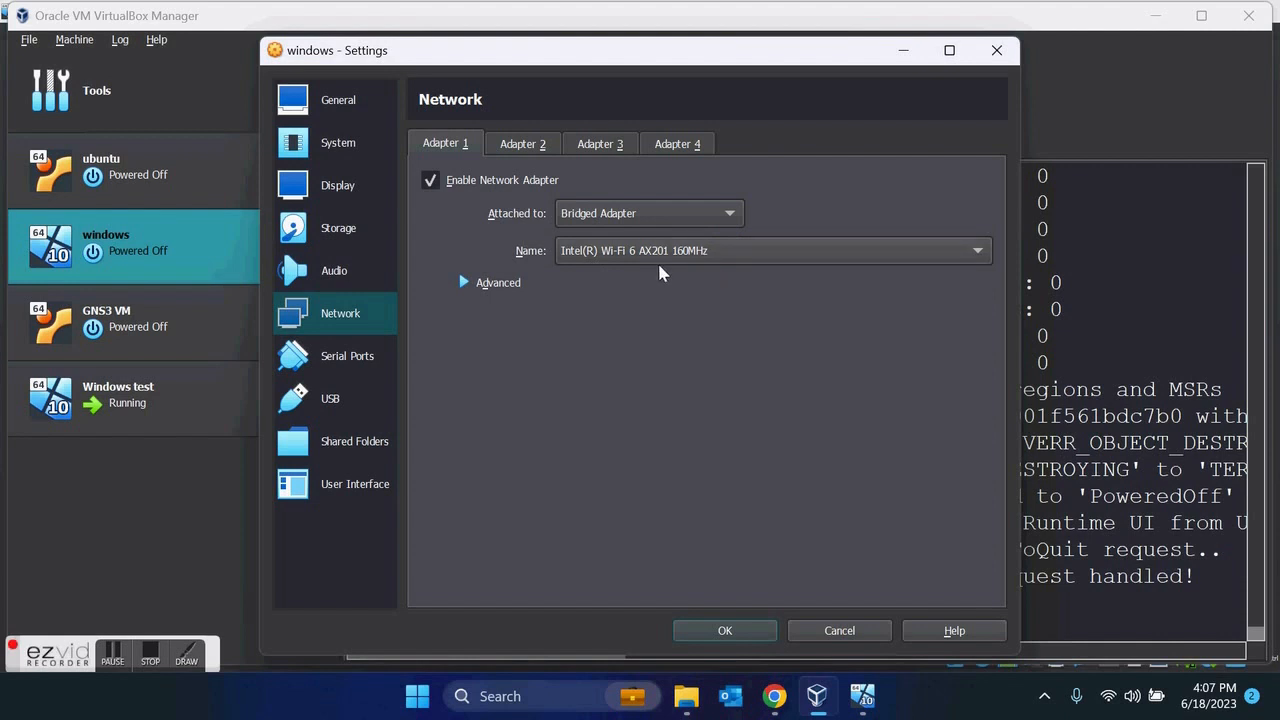
Look through network Adapters 2, 3 and 4 and examine the attachment types offered for Adapter 2.
click(520, 143)
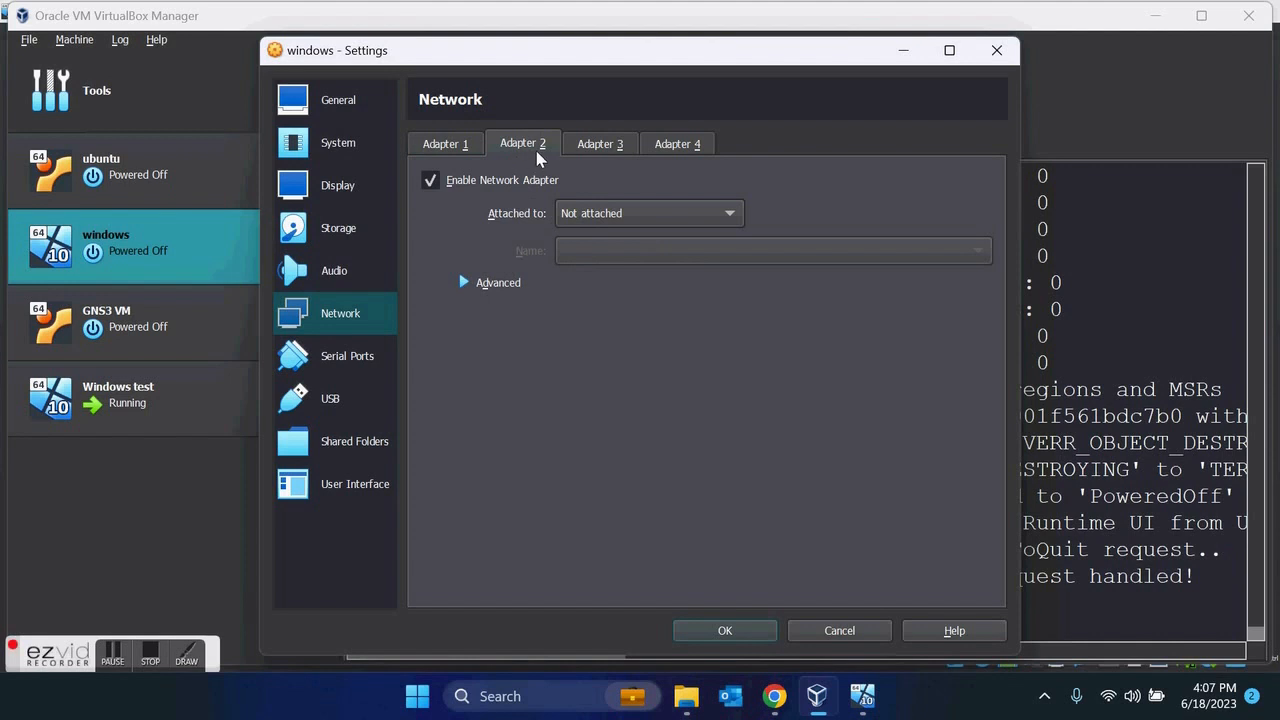
click(607, 144)
click(690, 146)
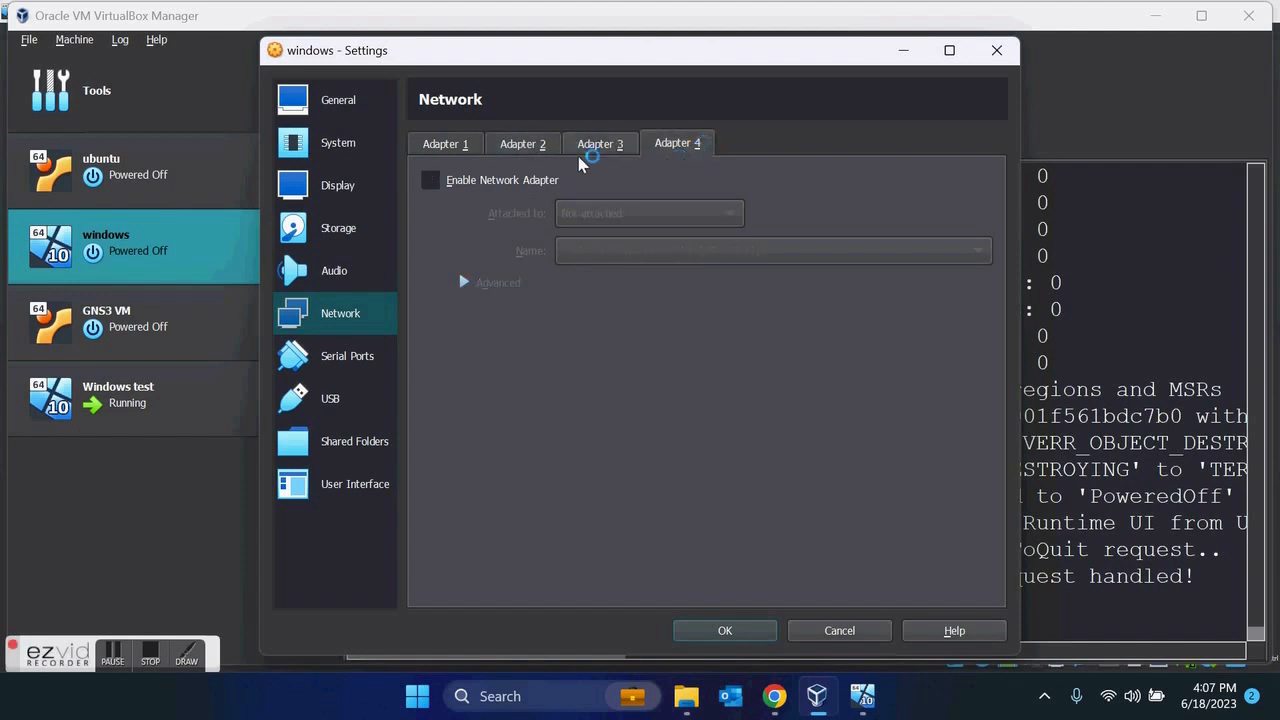
click(528, 146)
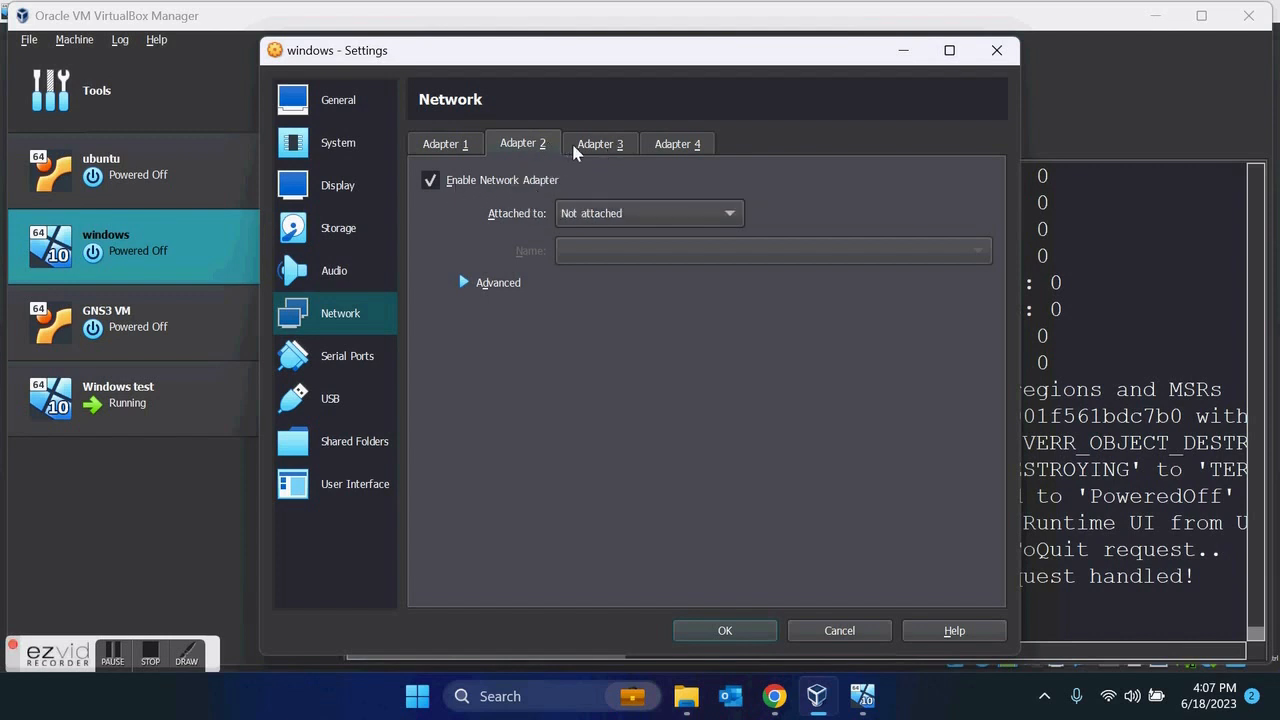
click(618, 214)
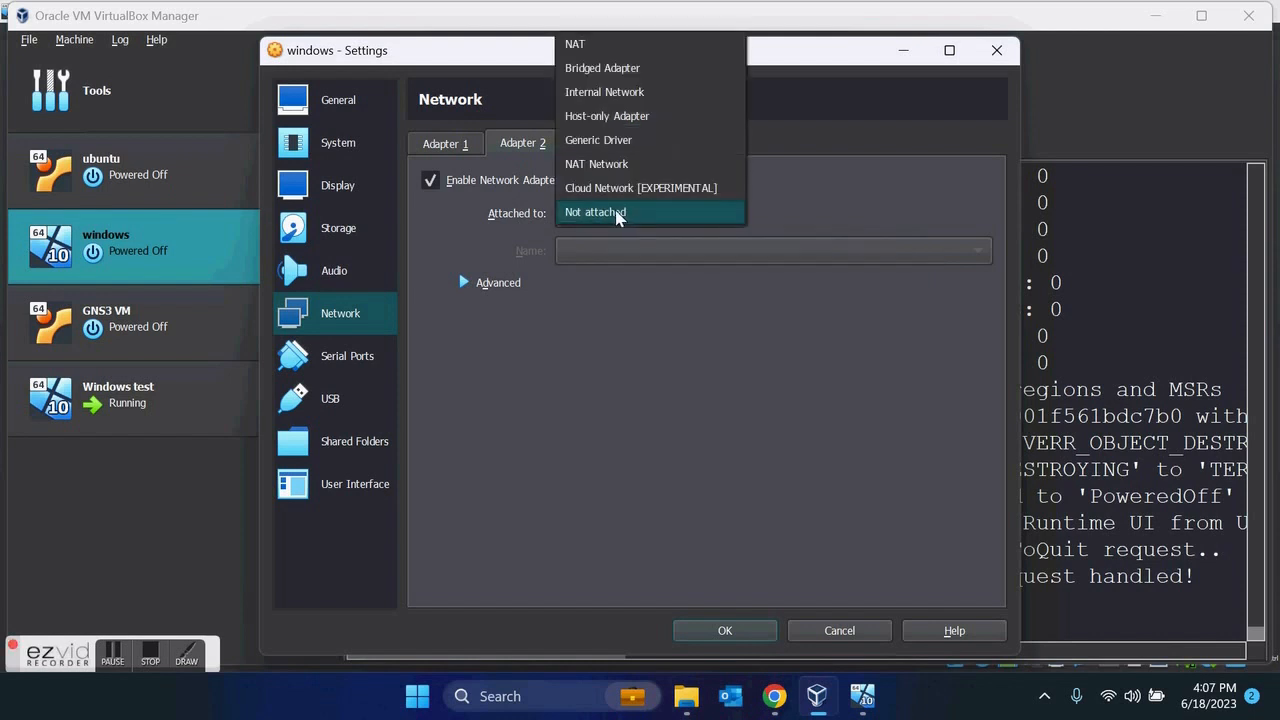
click(620, 214)
click(610, 218)
click(605, 214)
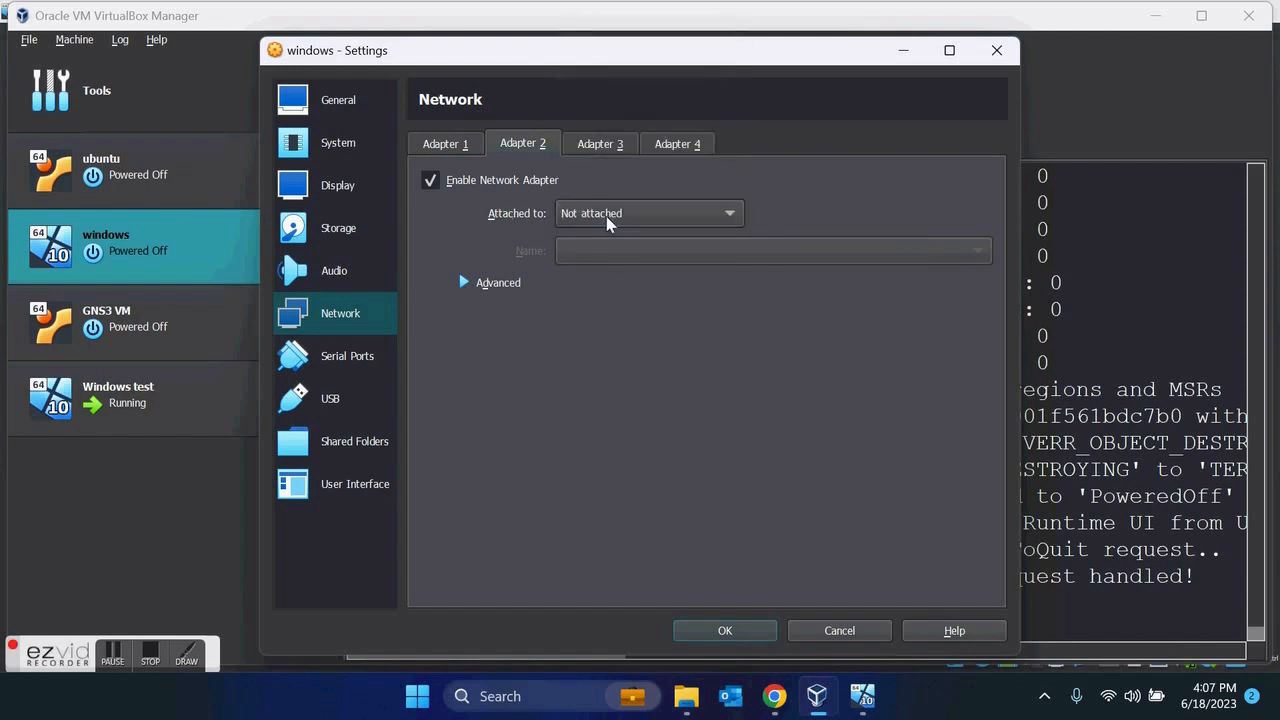
Review the machine's serial port settings and its USB controller options.
click(360, 355)
click(495, 146)
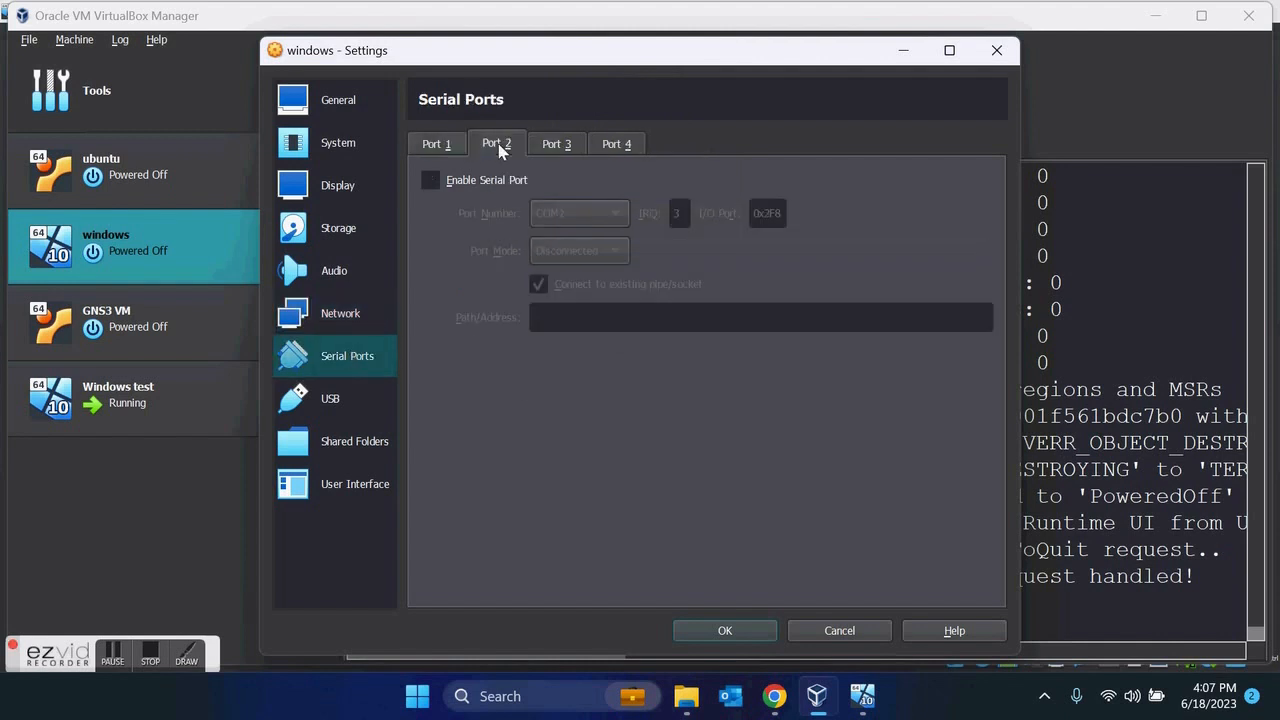
click(556, 145)
click(436, 144)
click(311, 401)
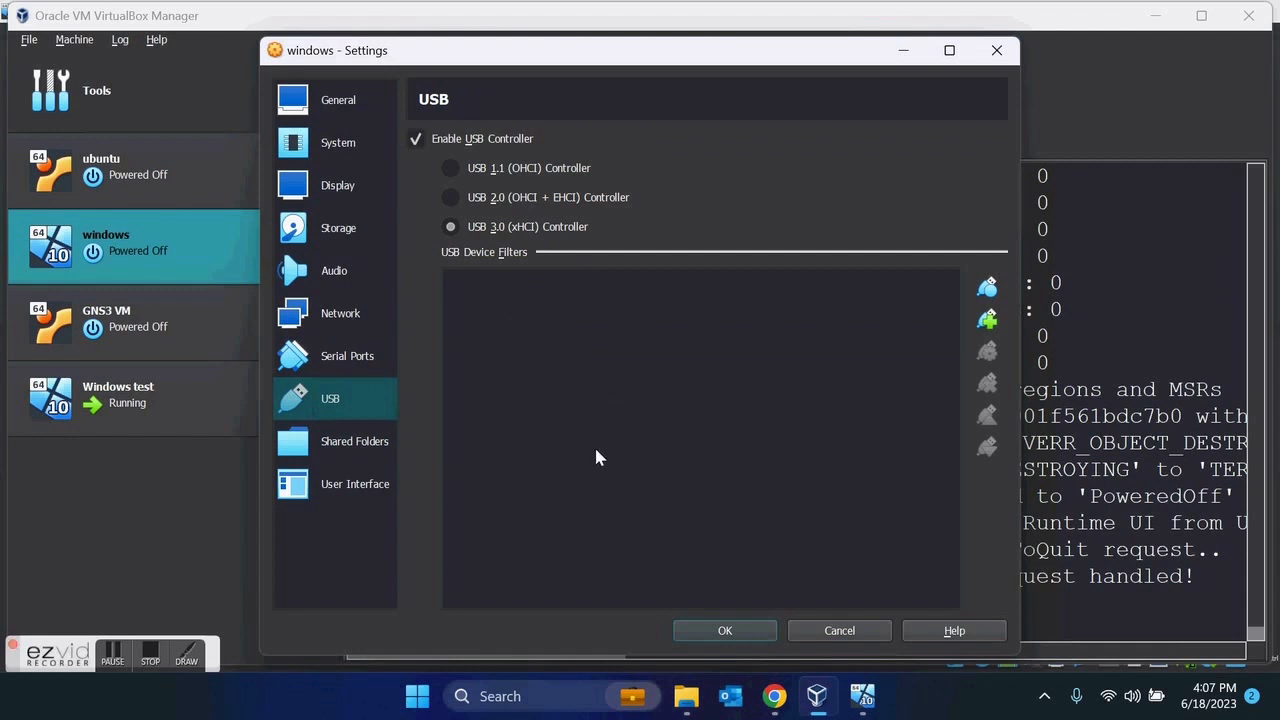
Review the machine's shared folders and the fields for adding a share, leaving without adding one.
click(345, 441)
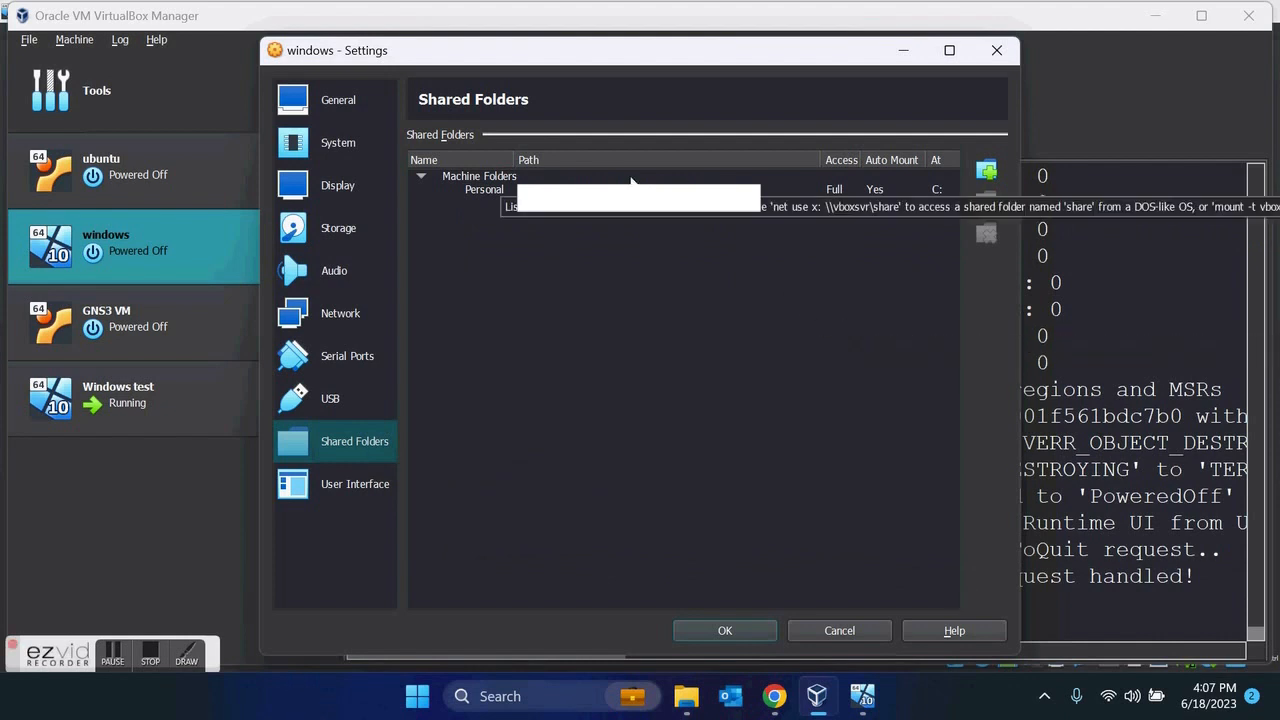
click(986, 171)
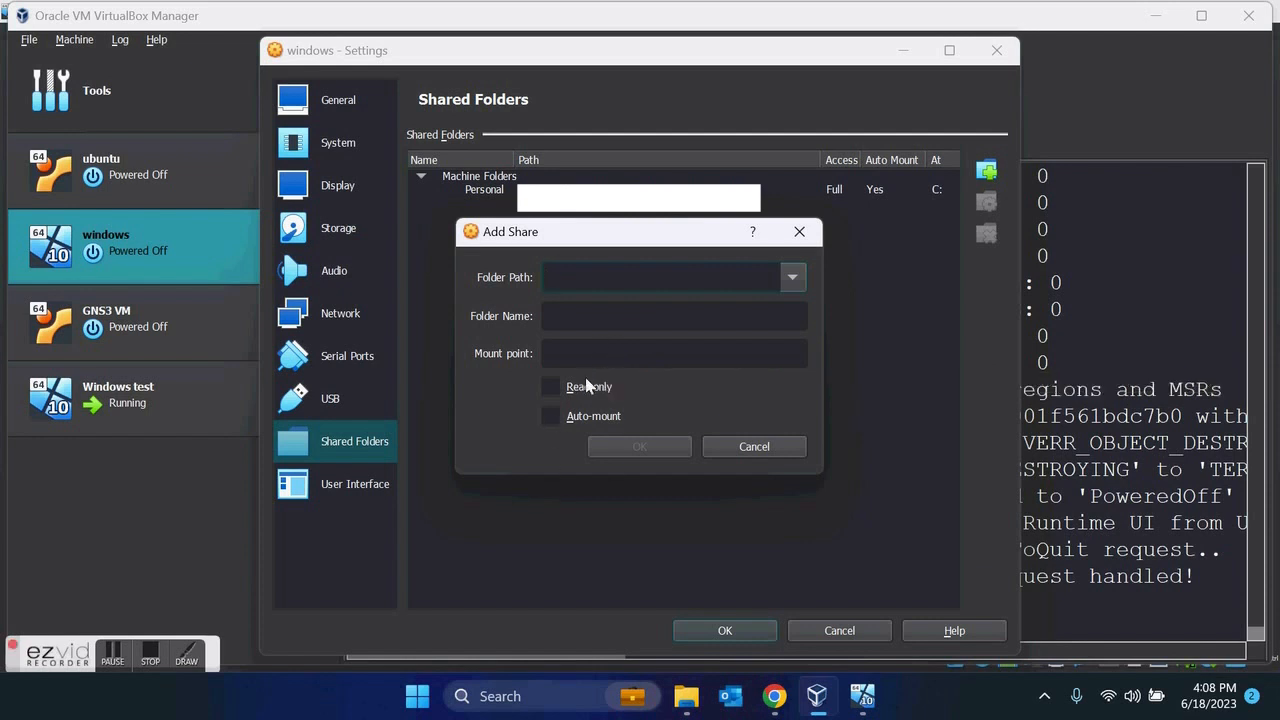
click(737, 448)
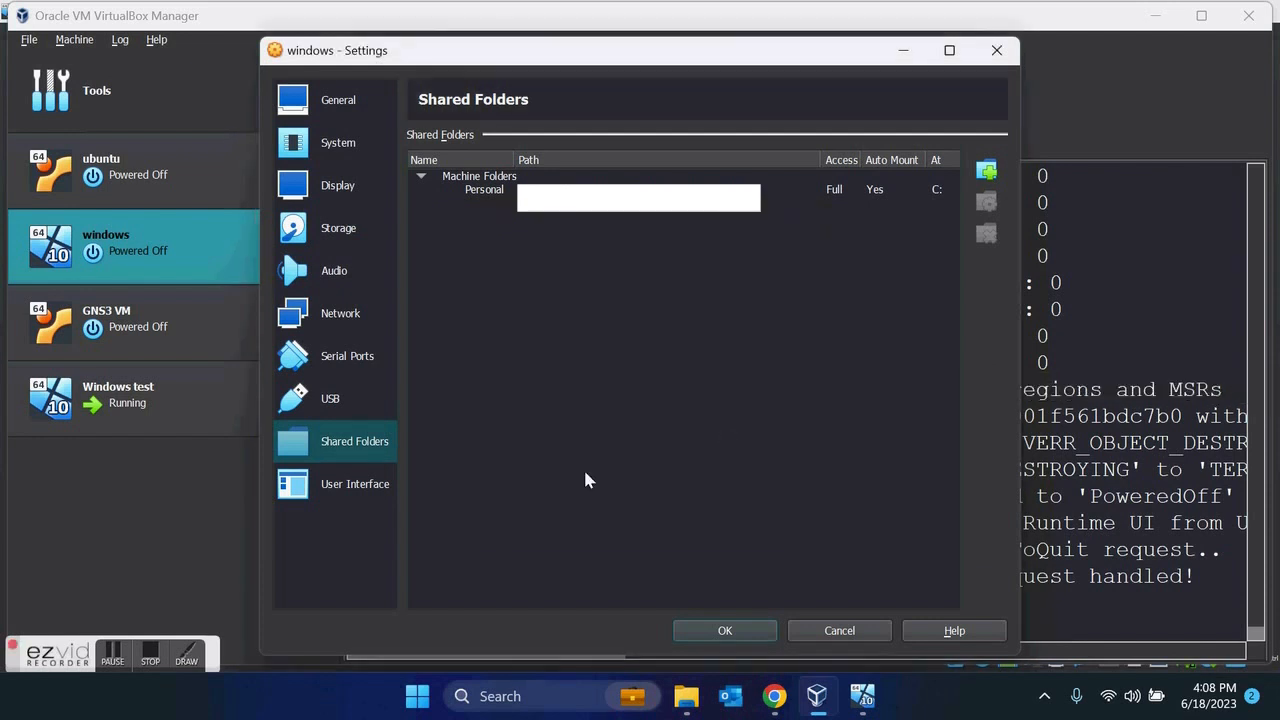
Review the machine's user interface settings, including the entries available under the File, View and Input menus.
click(330, 487)
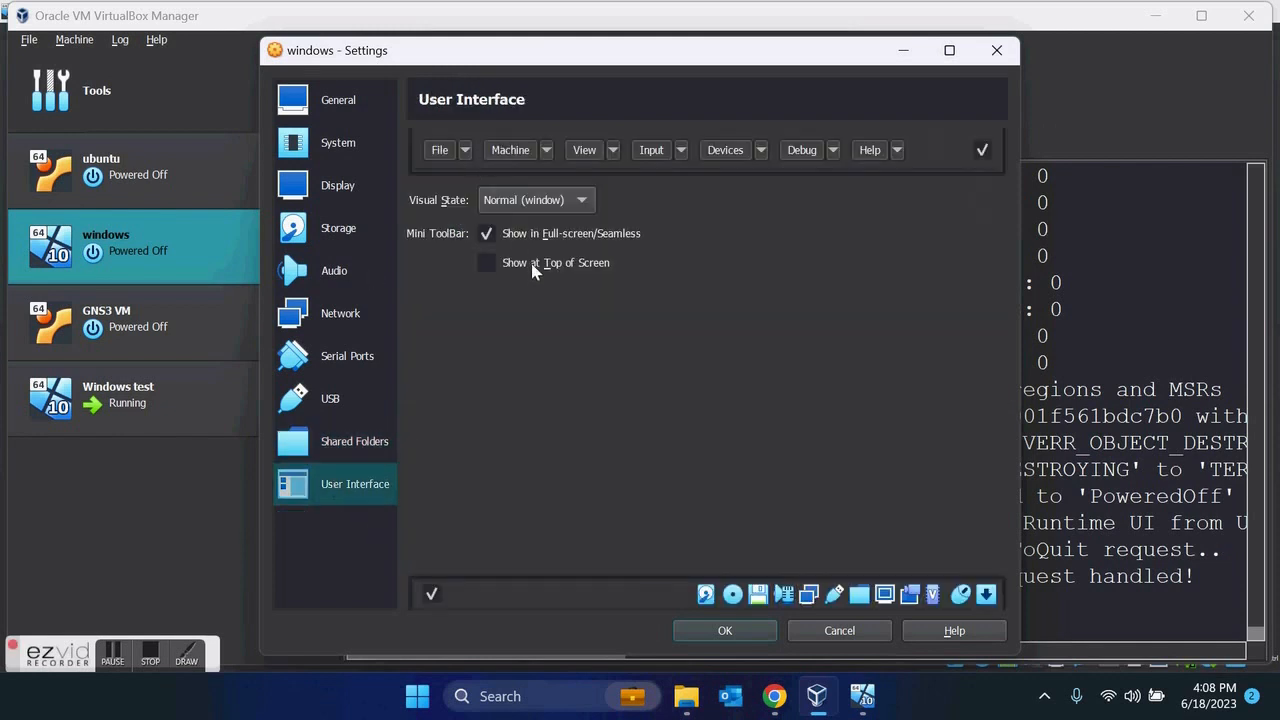
click(464, 150)
click(464, 152)
click(613, 150)
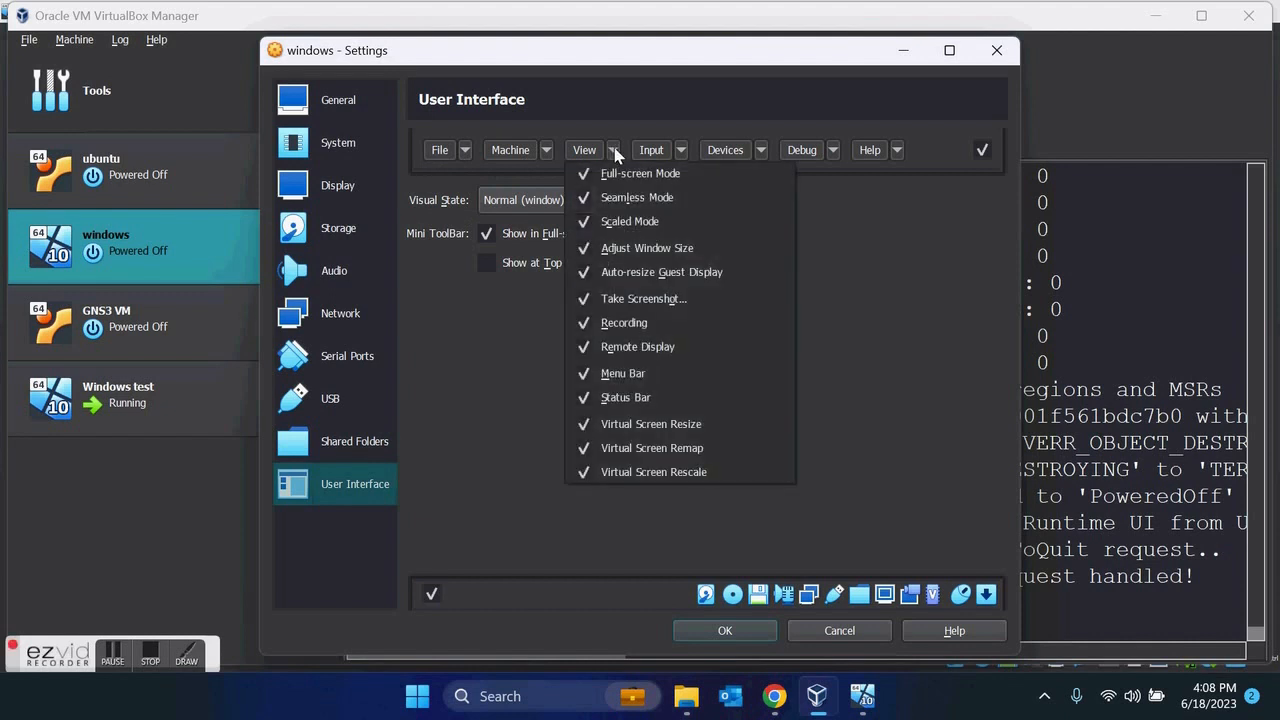
click(872, 298)
click(684, 152)
click(681, 152)
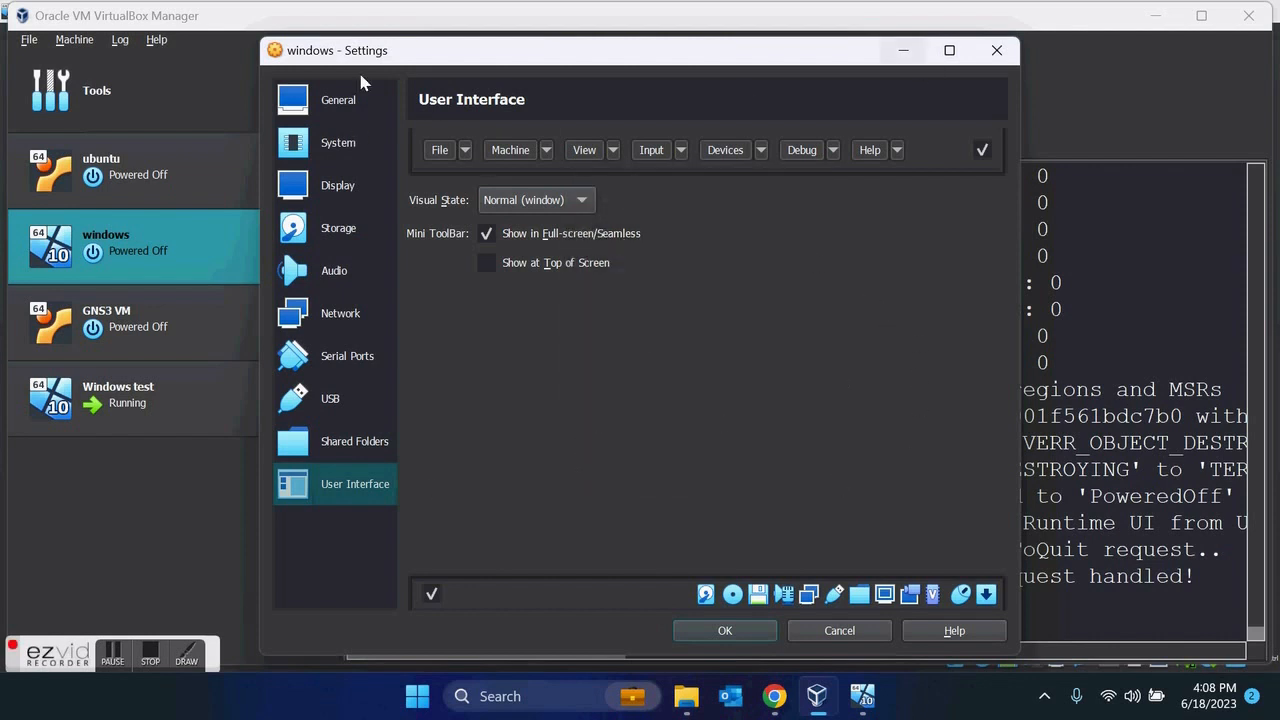
Look back through the windows machine's settings categories, ending with its General settings.
click(342, 413)
click(342, 446)
click(340, 345)
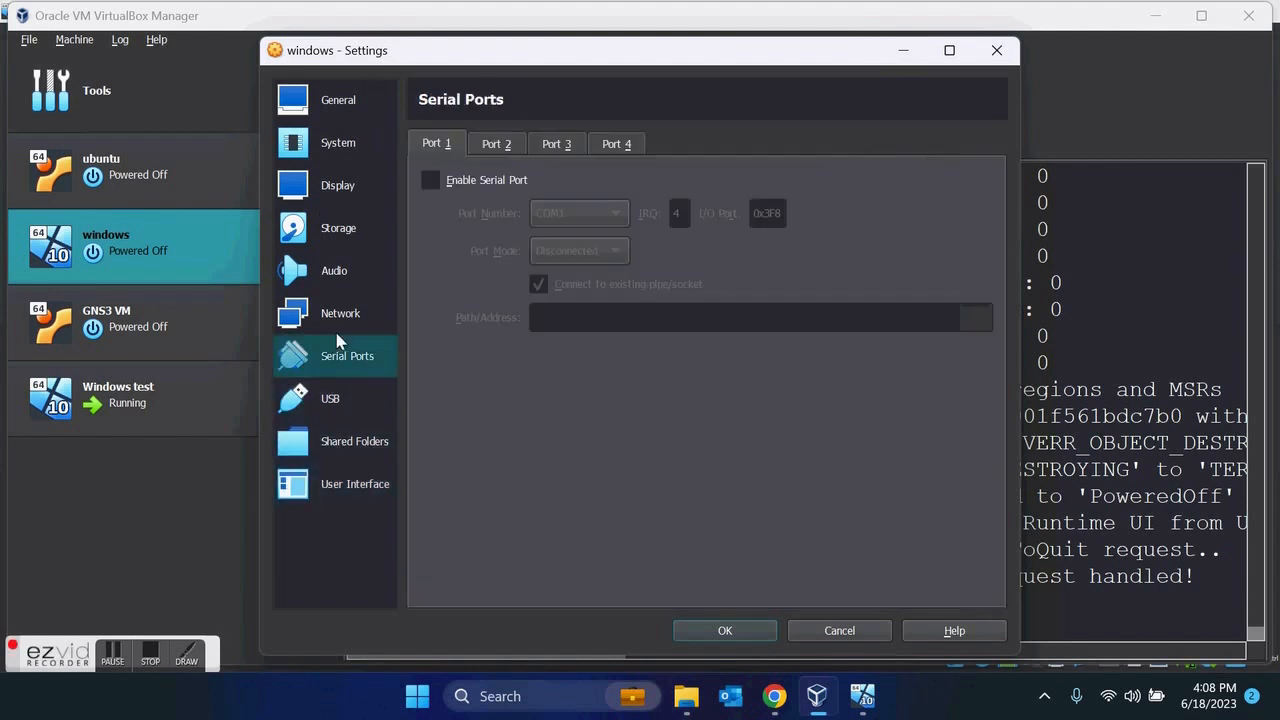
click(343, 275)
click(340, 224)
click(337, 184)
click(338, 143)
click(338, 100)
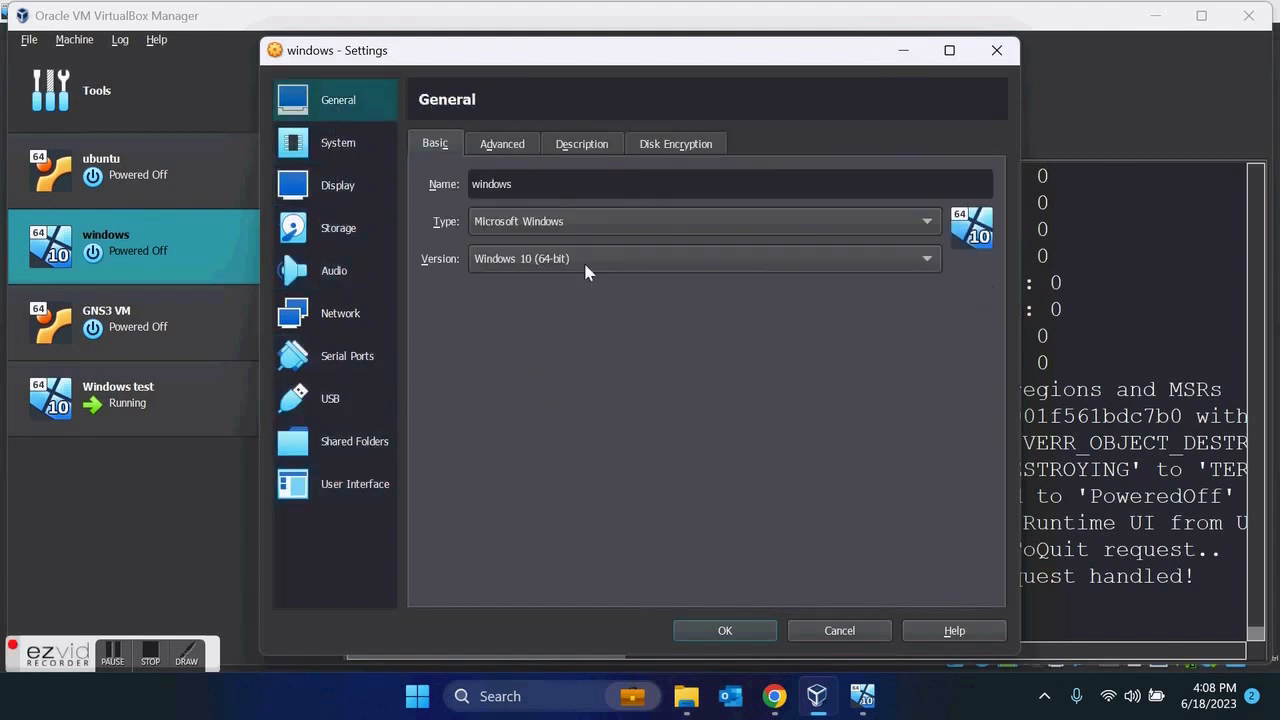
Switch to the running windows virtual machine and display it in Full-screen Mode.
click(875, 698)
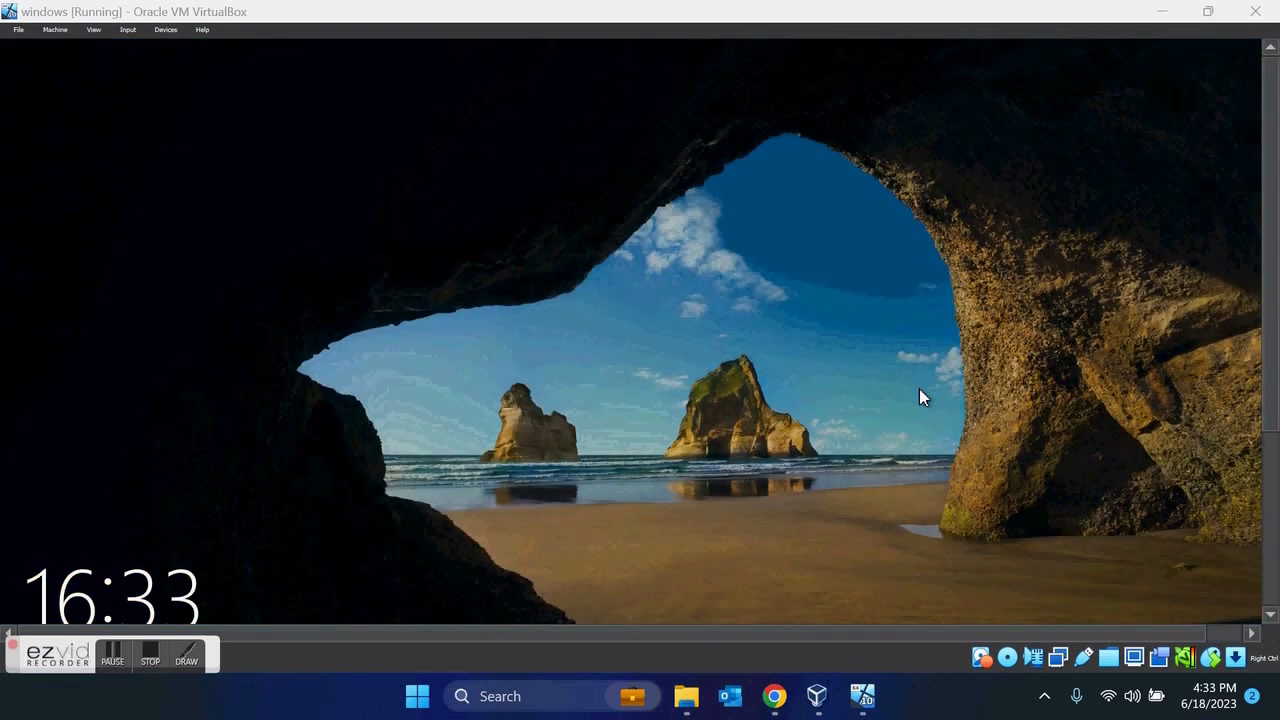
click(93, 31)
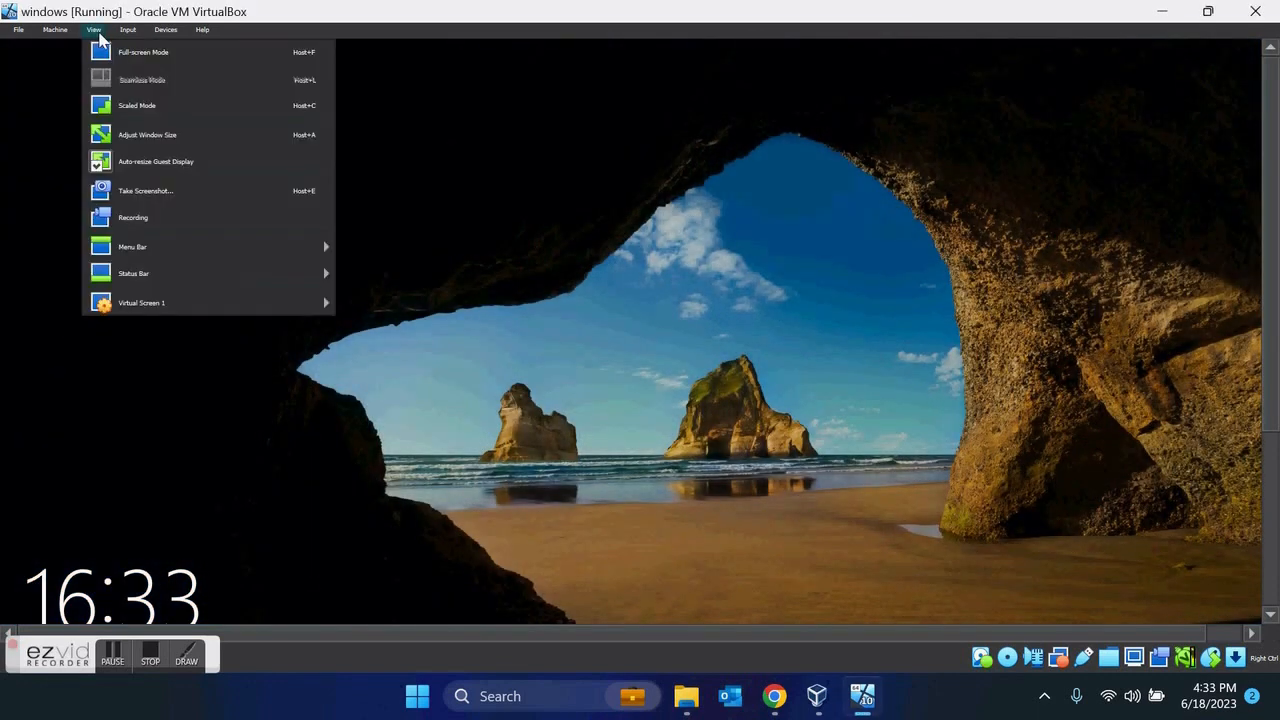
key(Right)
key(Right)
mouse_move(93, 30)
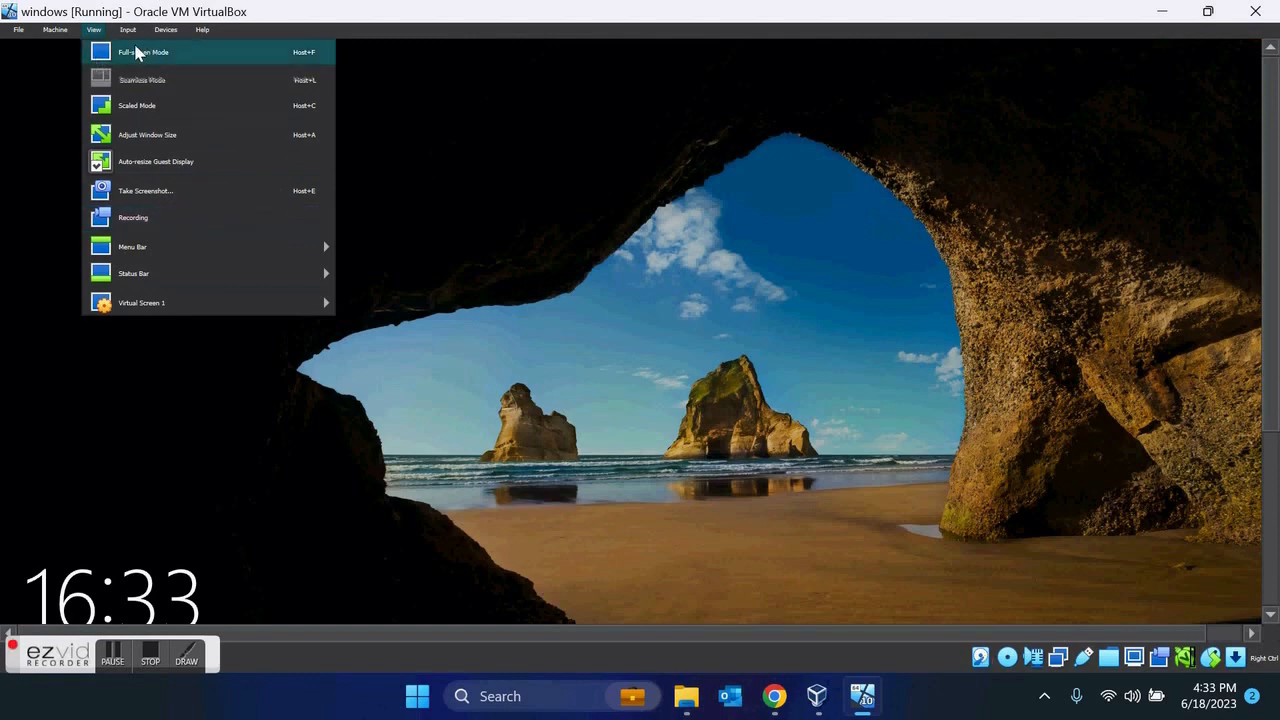
click(137, 52)
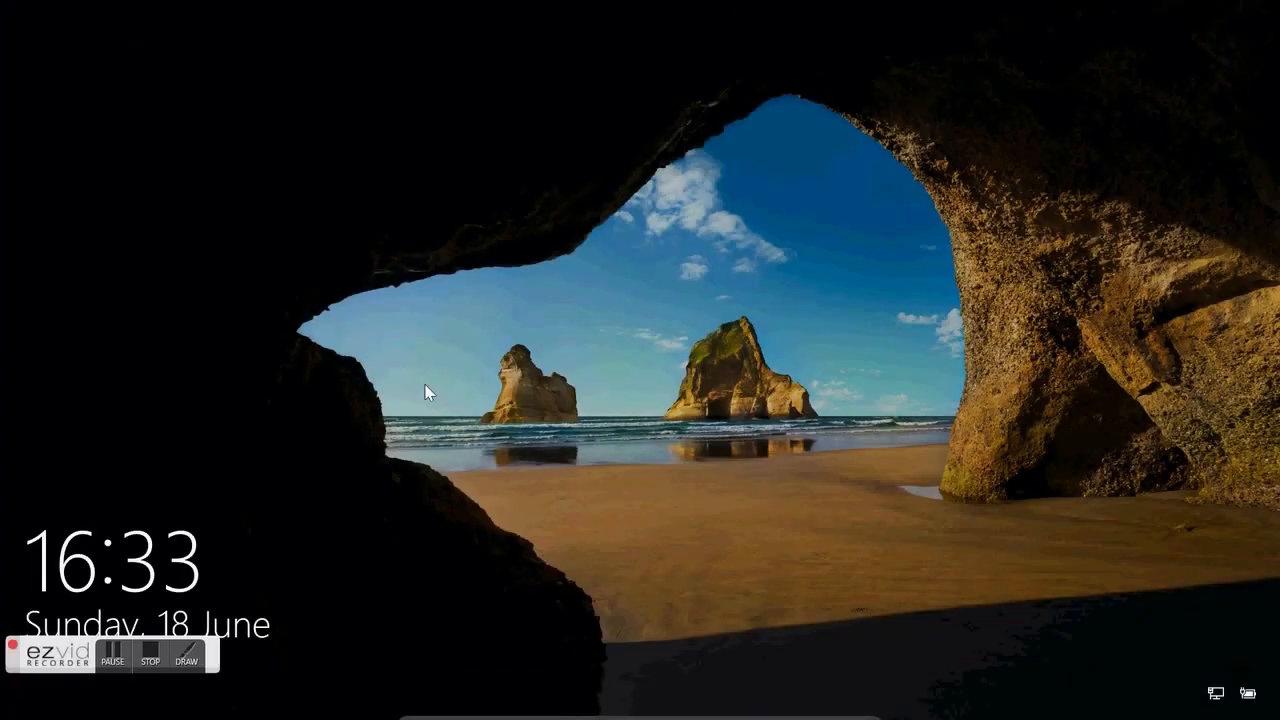
Dismiss the guest's lock screen and sign in to Windows with the account password.
click(248, 527)
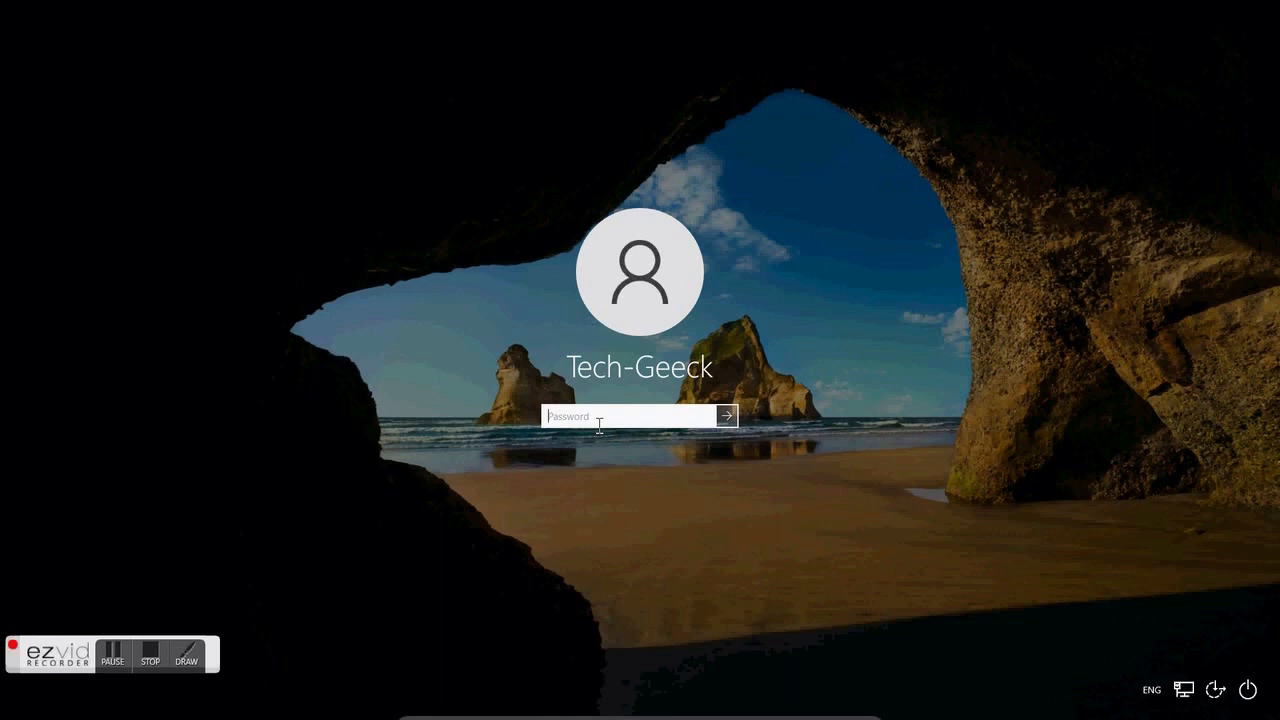
text(************)
key(Return)
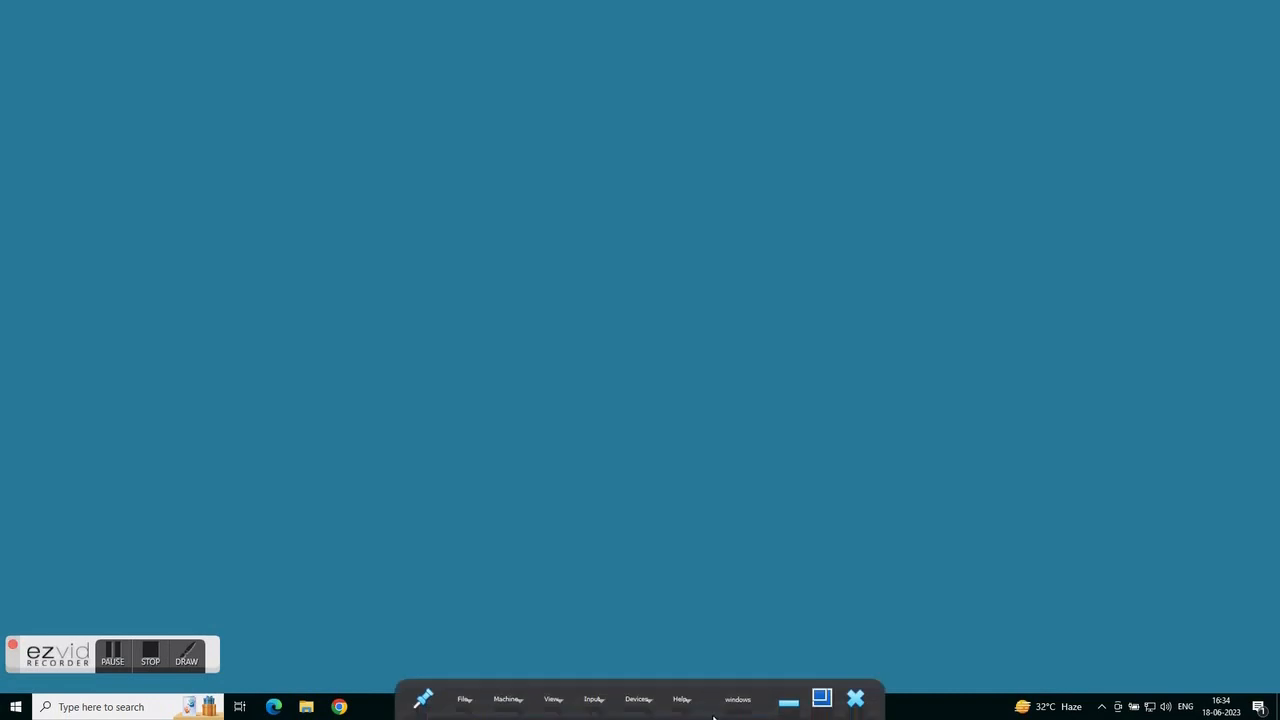
Insert the Guest Additions CD image and open the VirtualBox Guest Additions CD drive from This PC in the guest's File Explorer.
click(638, 700)
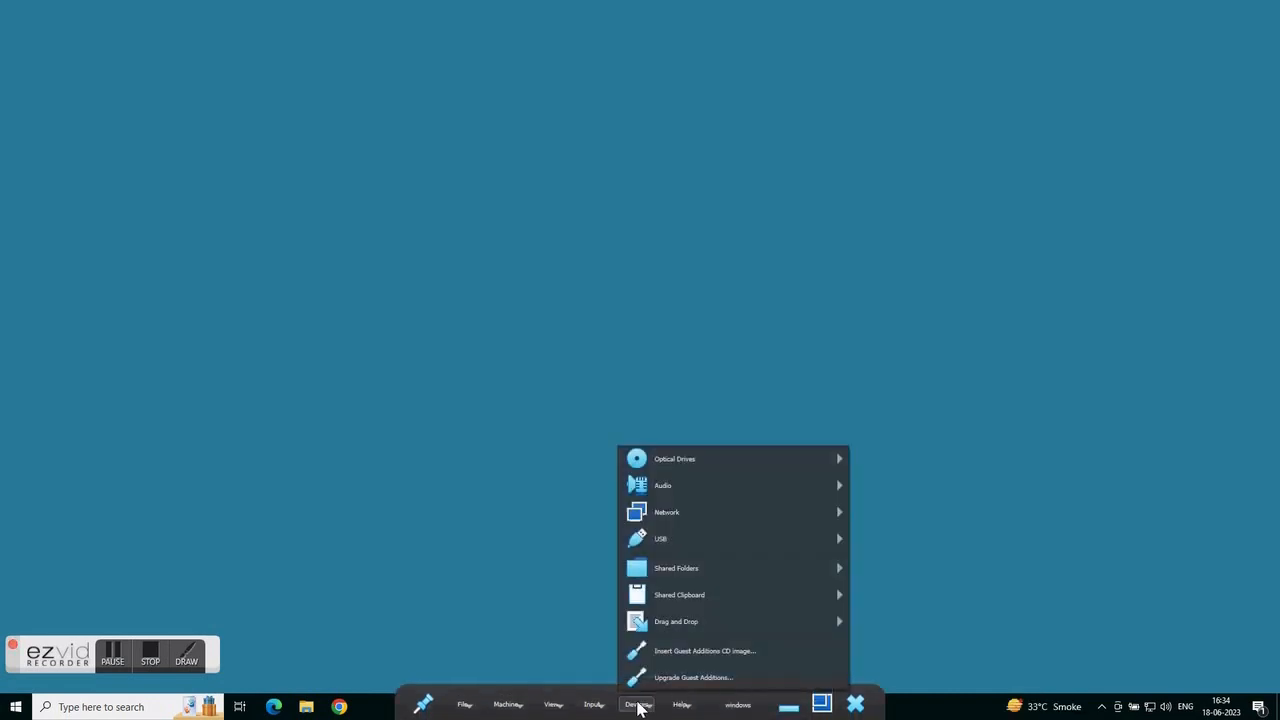
click(689, 651)
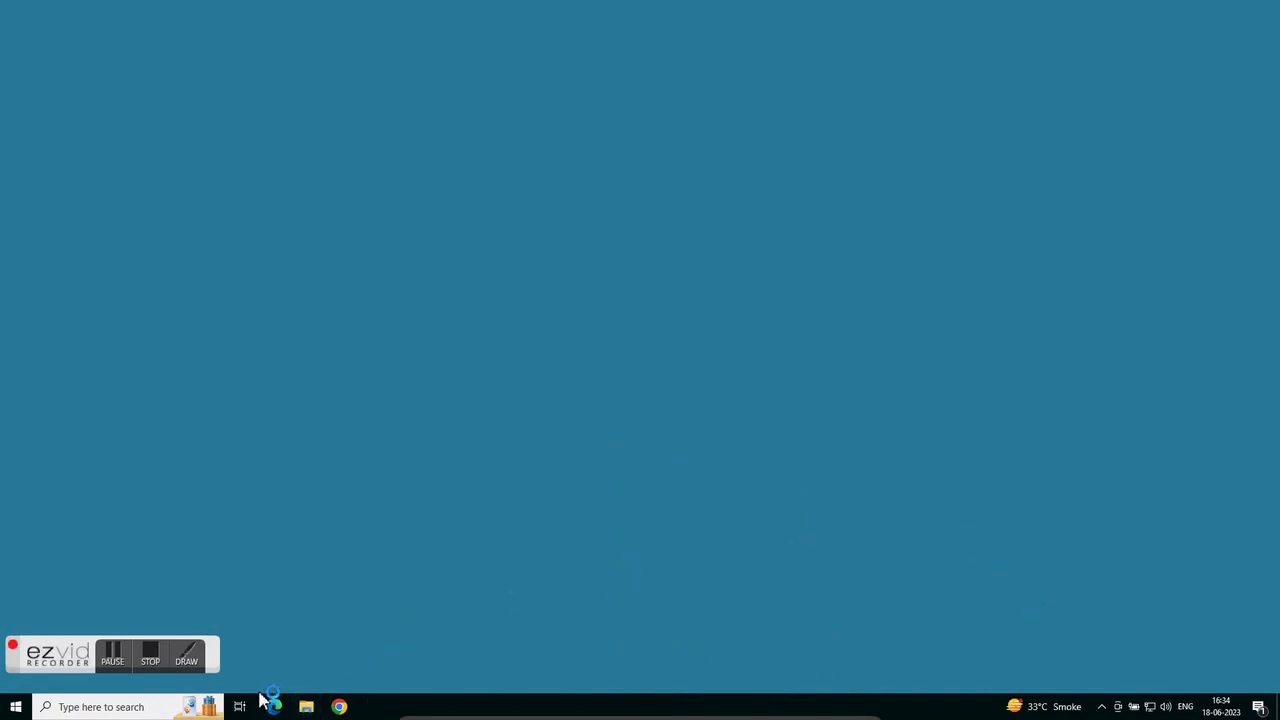
click(307, 708)
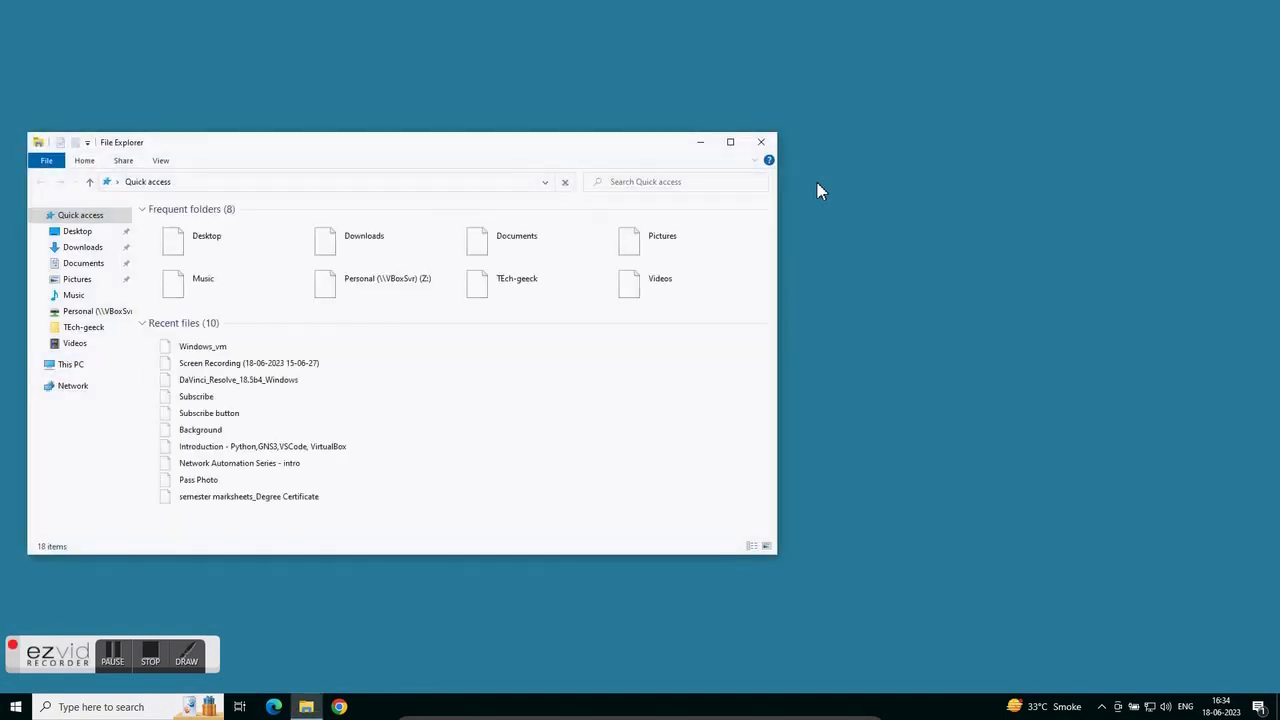
click(84, 365)
click(731, 146)
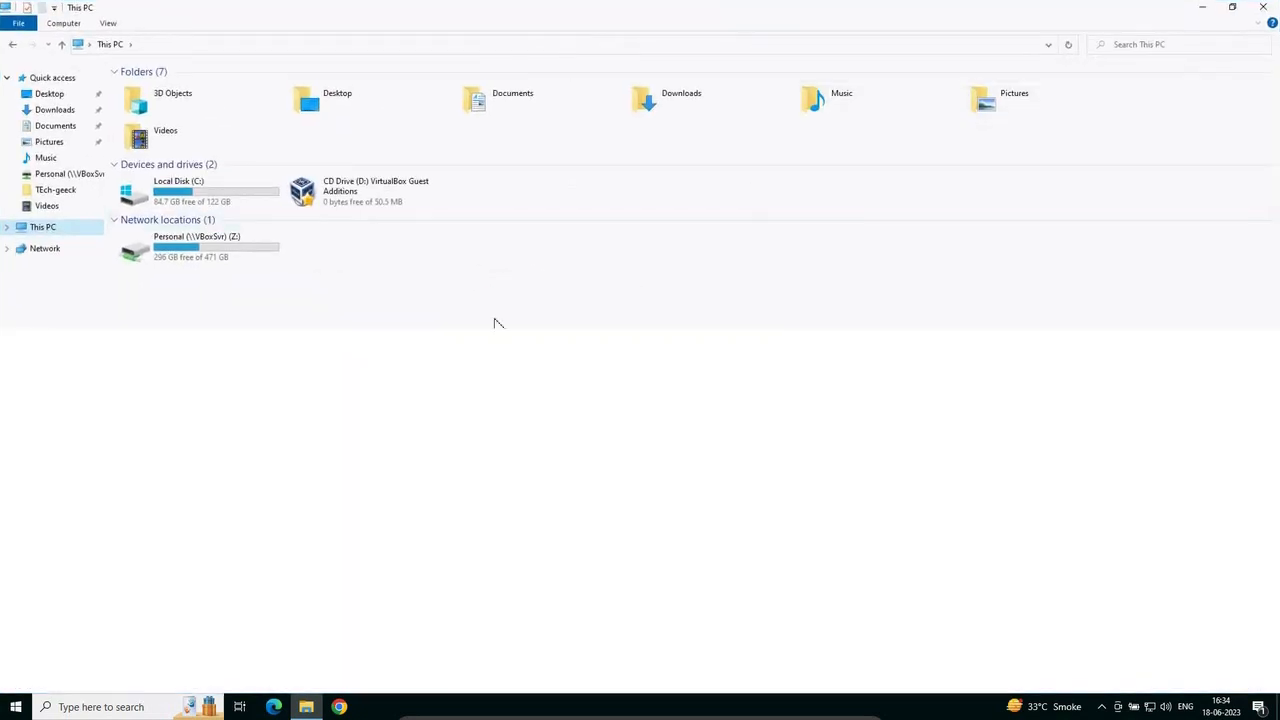
click(398, 193)
right_click(400, 194)
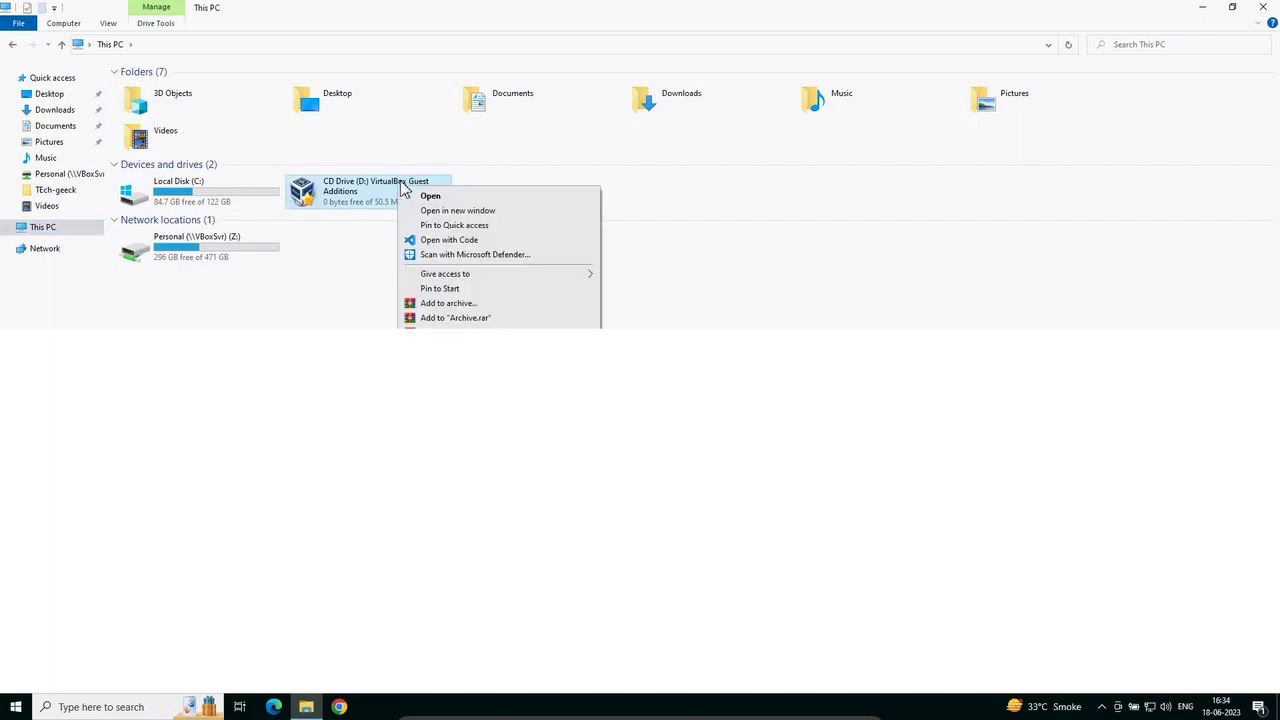
click(430, 197)
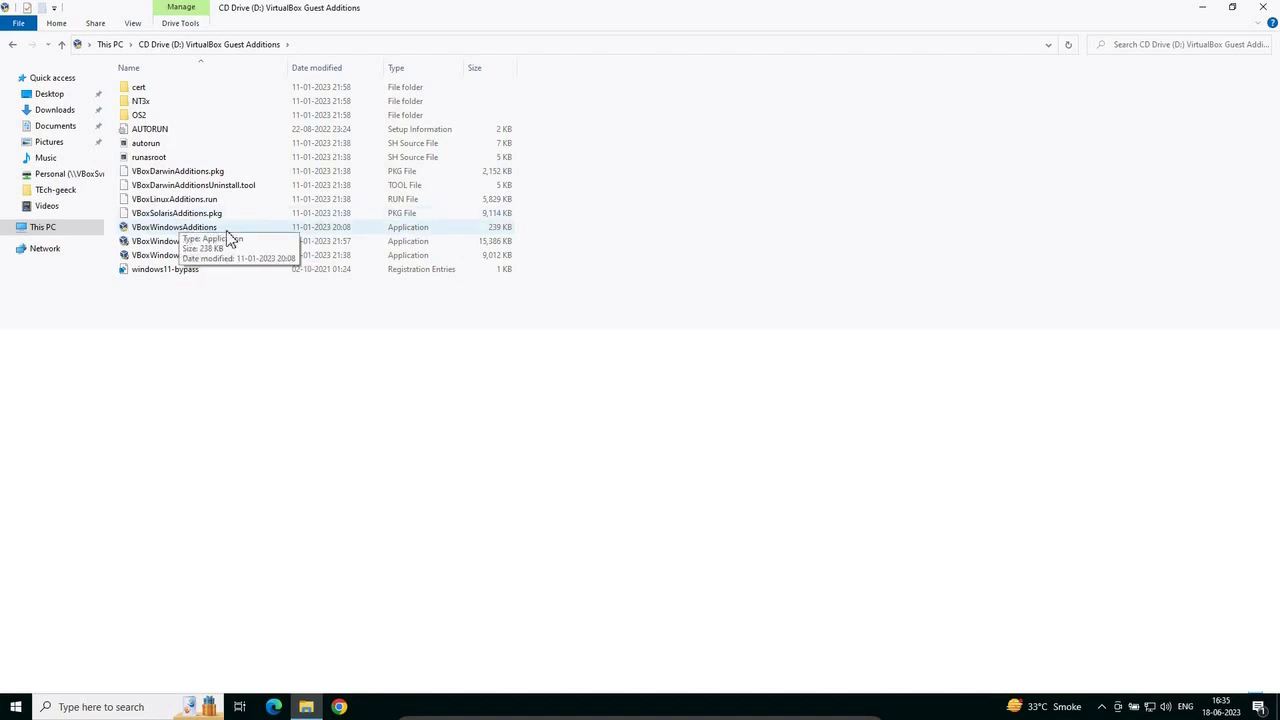
Start the VBoxWindowsAdditions installer from the Guest Additions CD and dismiss the permission request without allowing it.
click(232, 235)
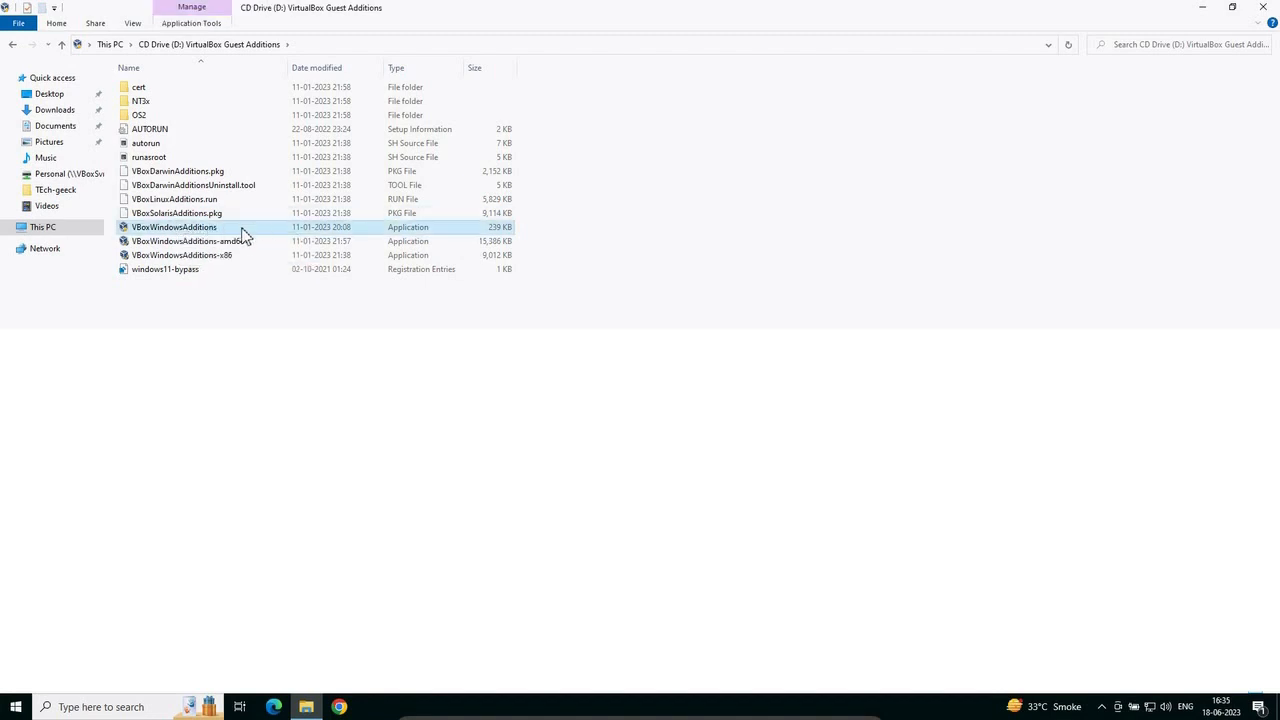
double_click(255, 230)
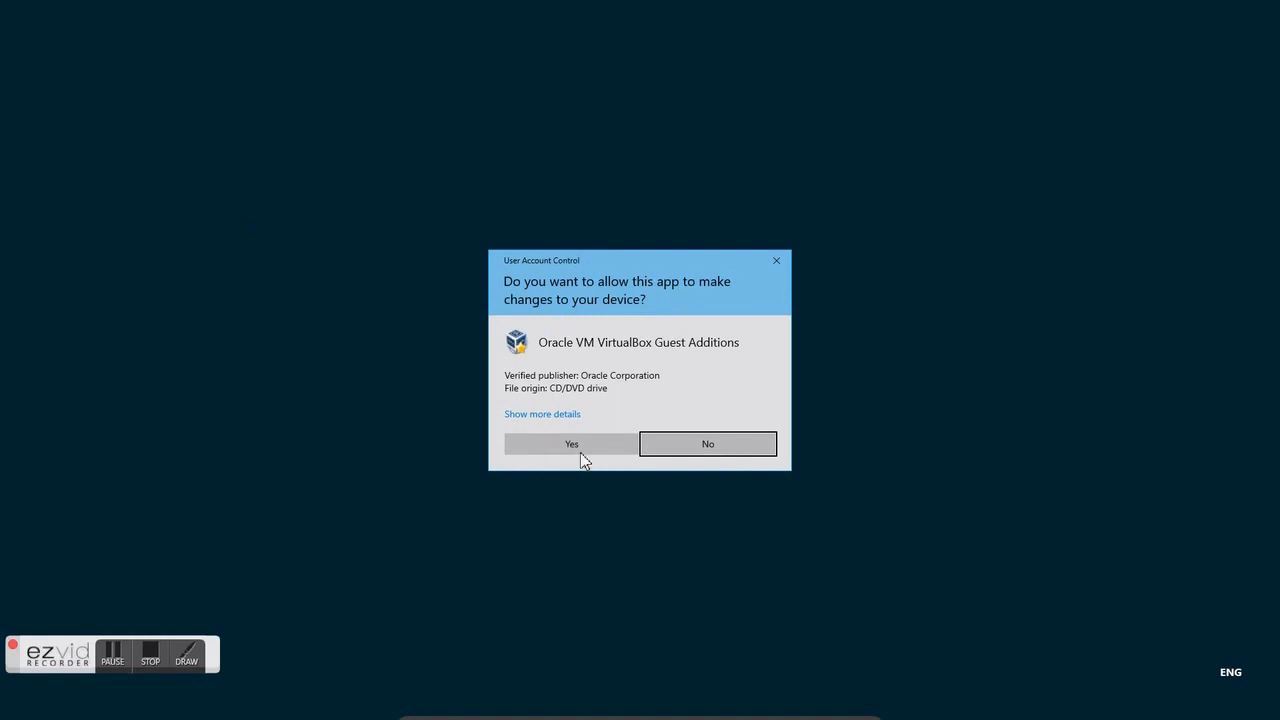
click(776, 264)
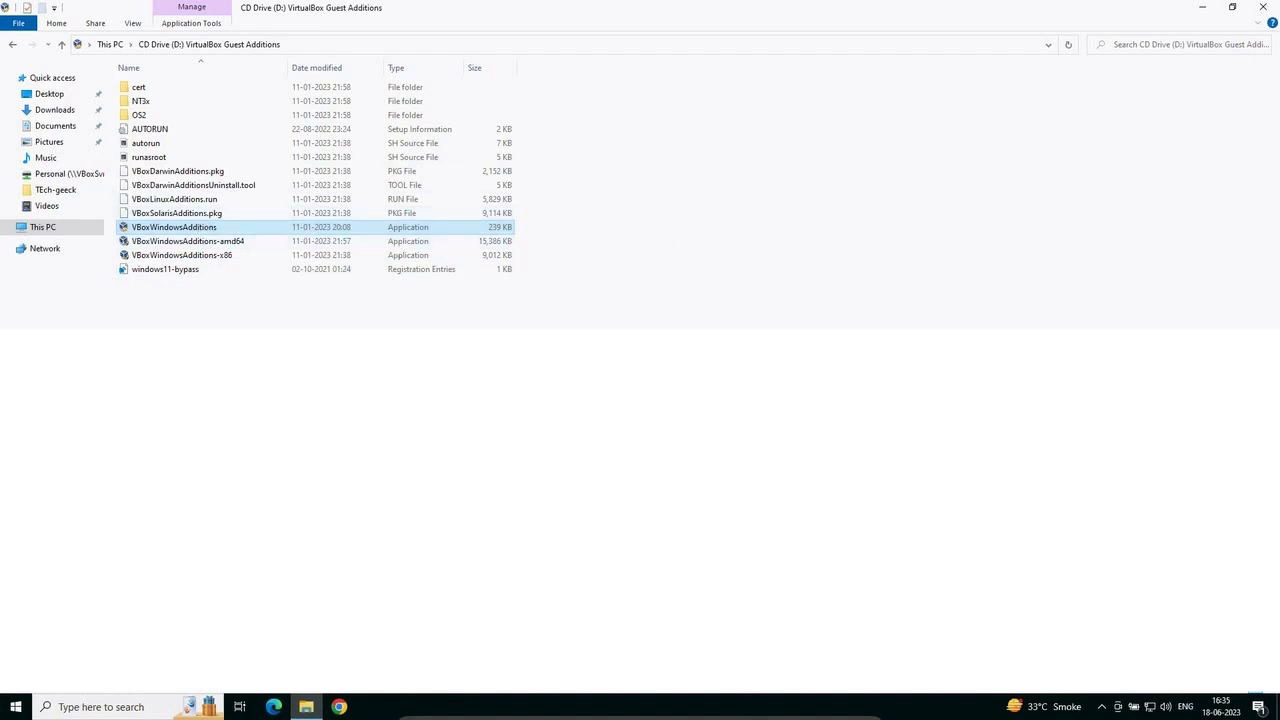
Review the Shared Clipboard modes for the machine and check the guest's network connection status.
click(645, 707)
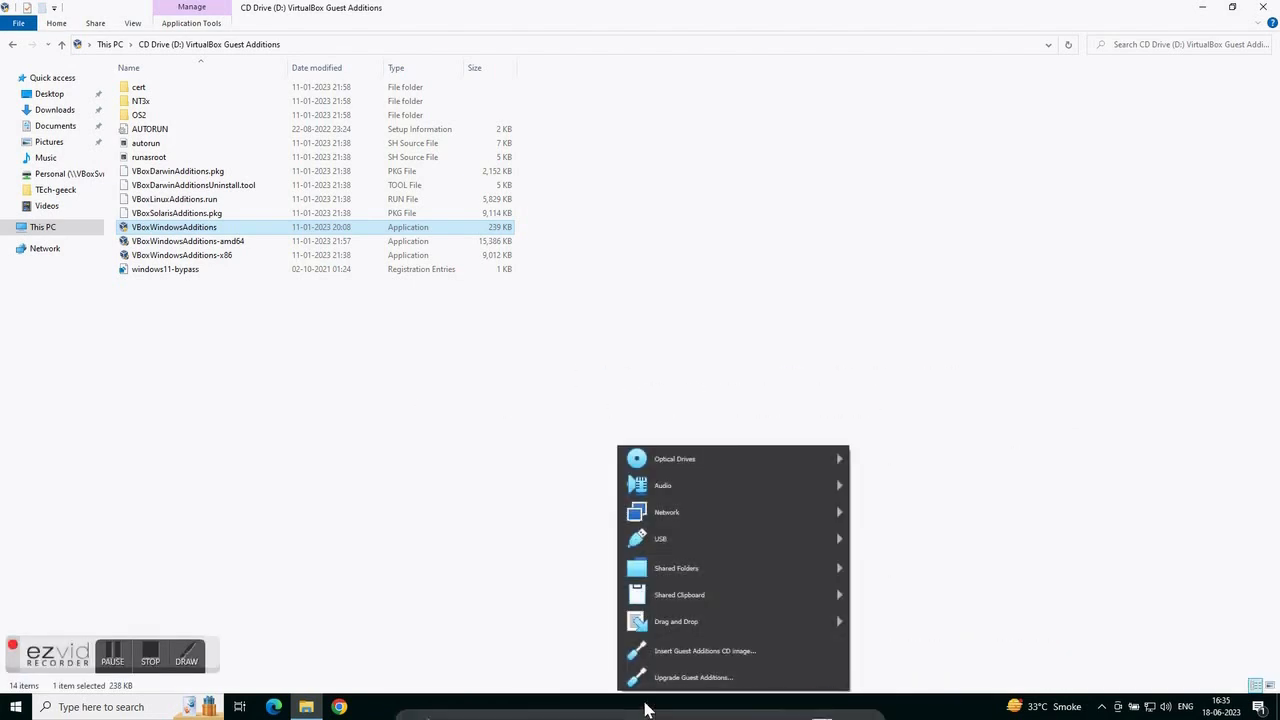
mouse_move(676, 600)
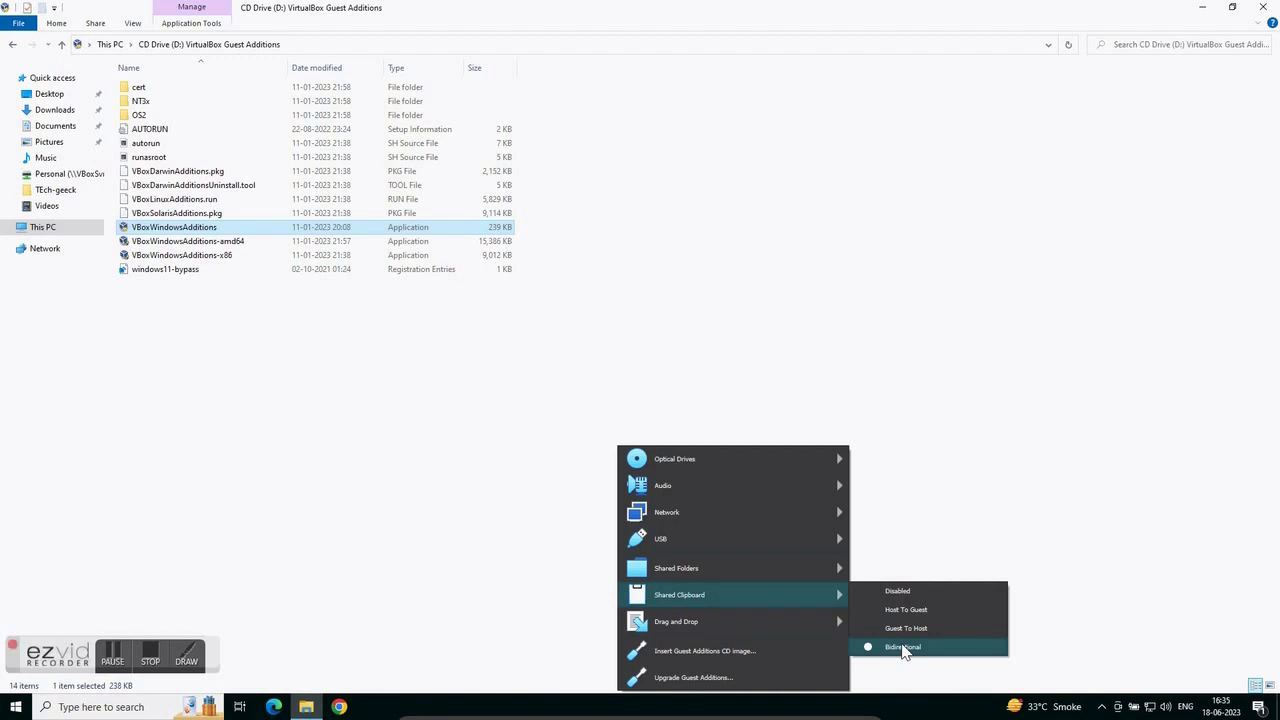
click(1149, 710)
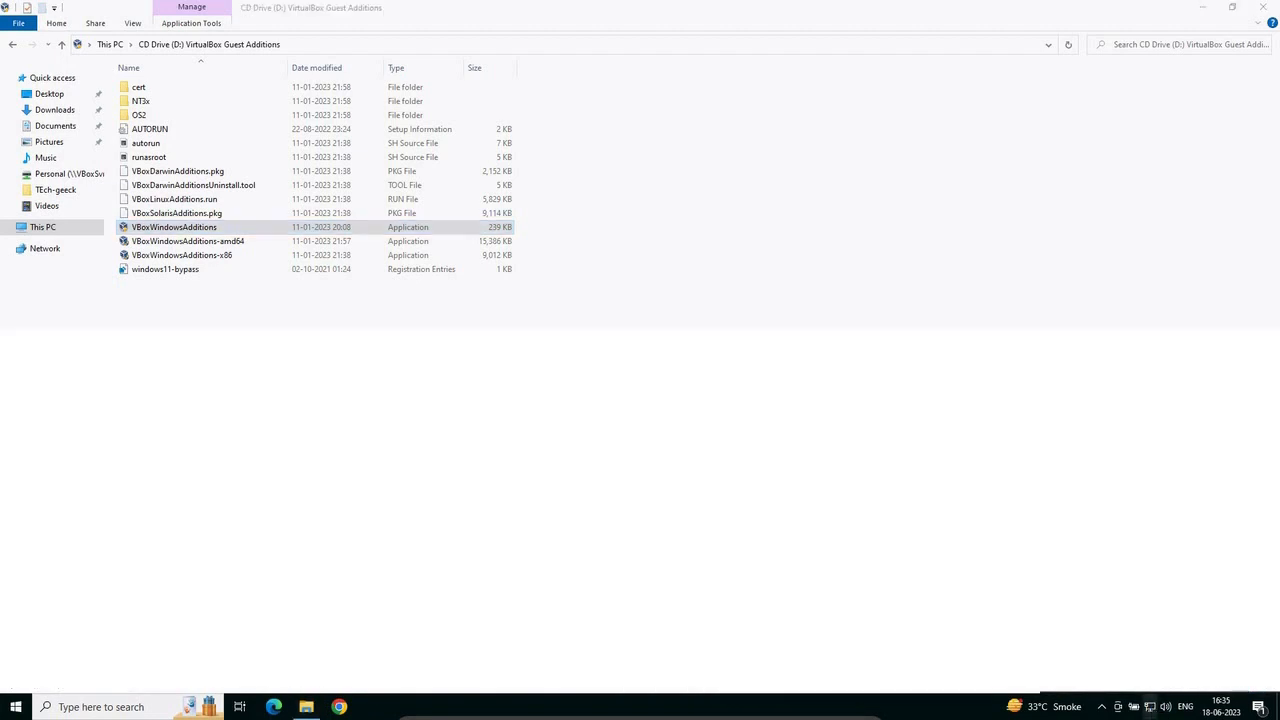
click(1150, 708)
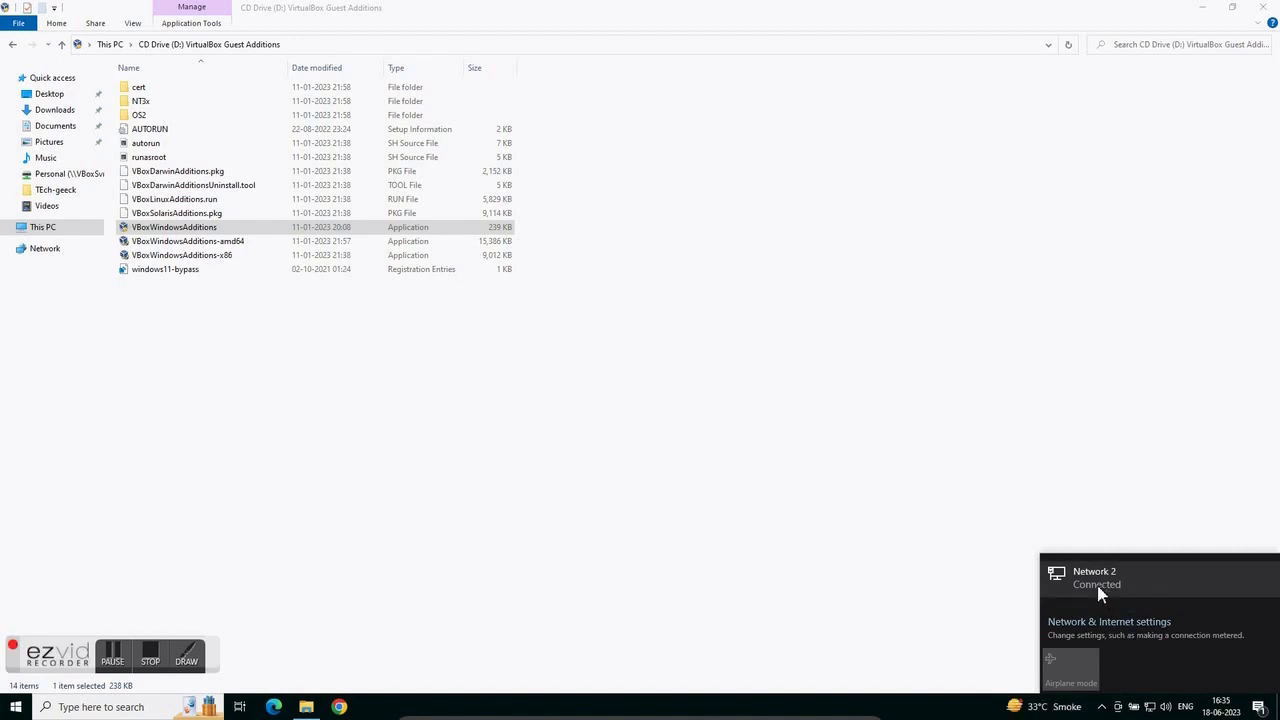
click(914, 456)
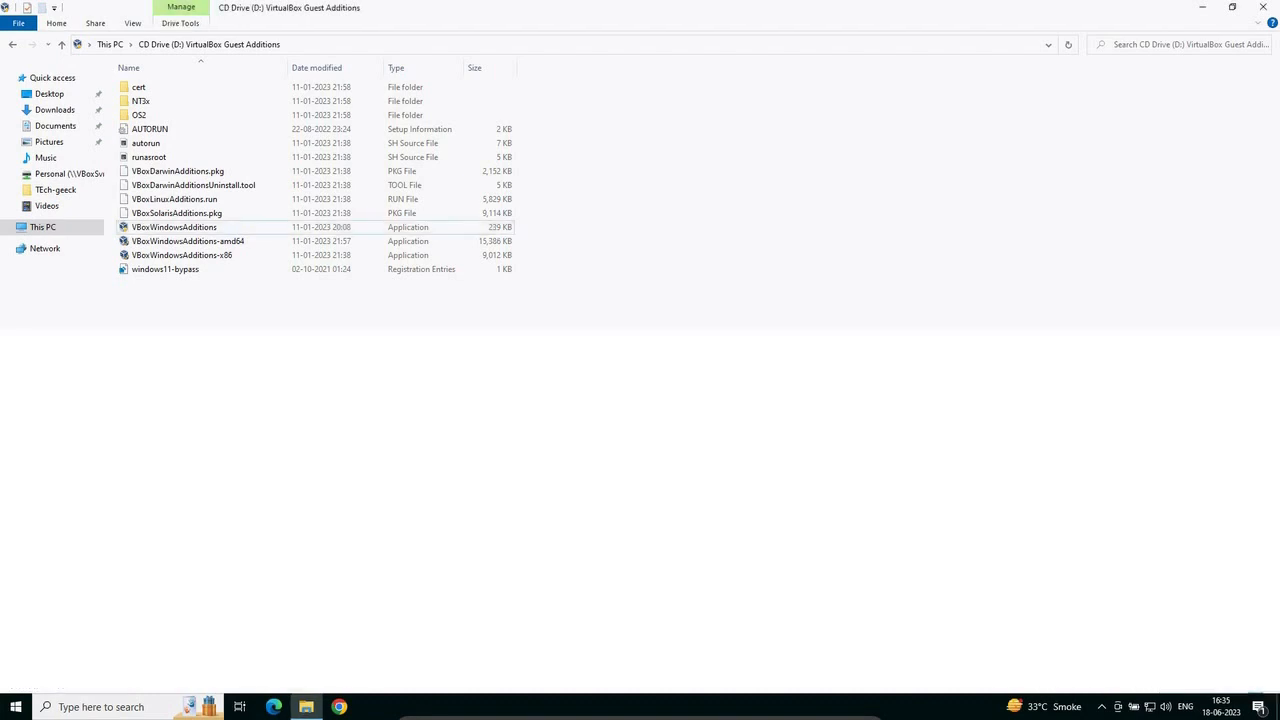
Open Google Chrome in the guest and load google.com, leaving the search box empty.
click(342, 709)
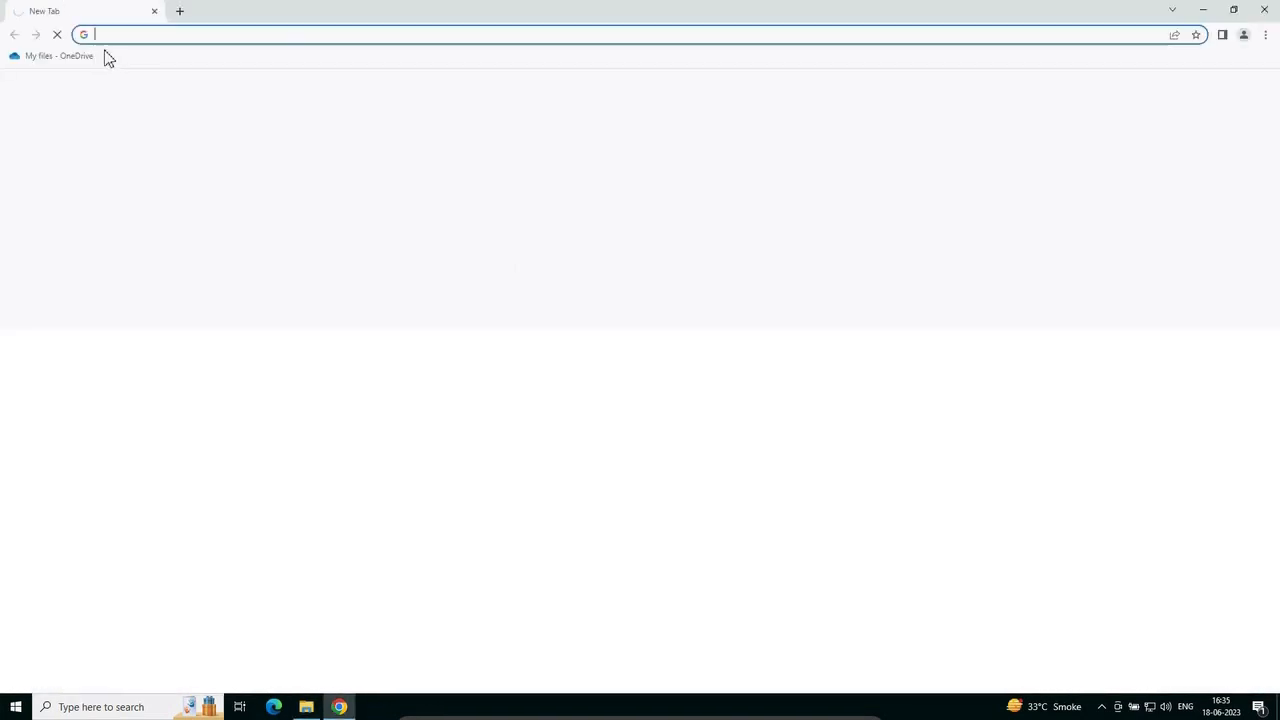
text(go)
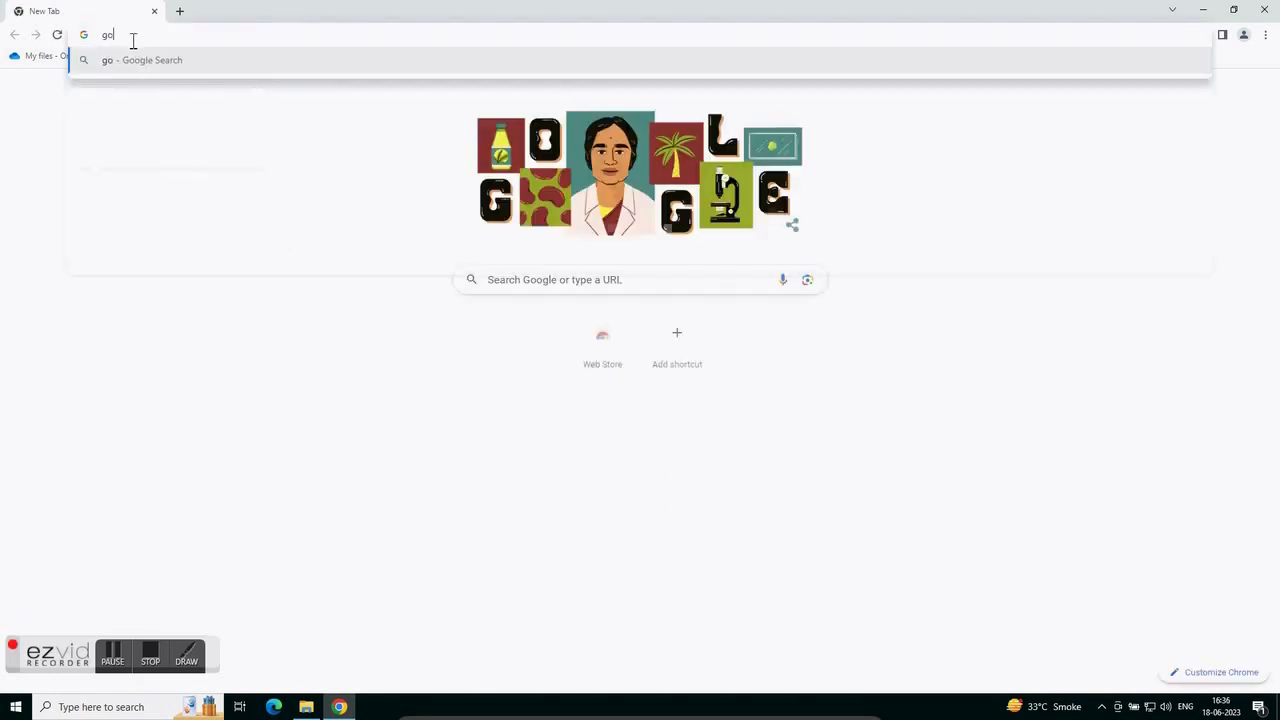
text(ogle.com)
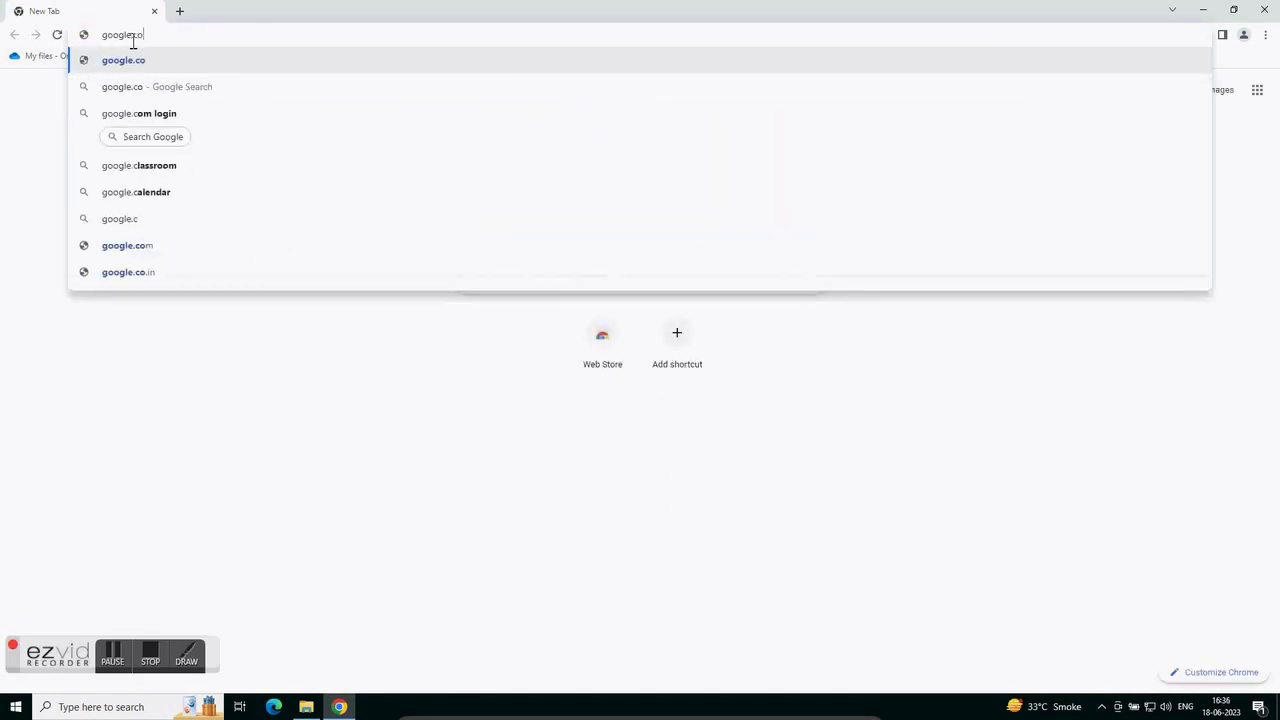
key(Return)
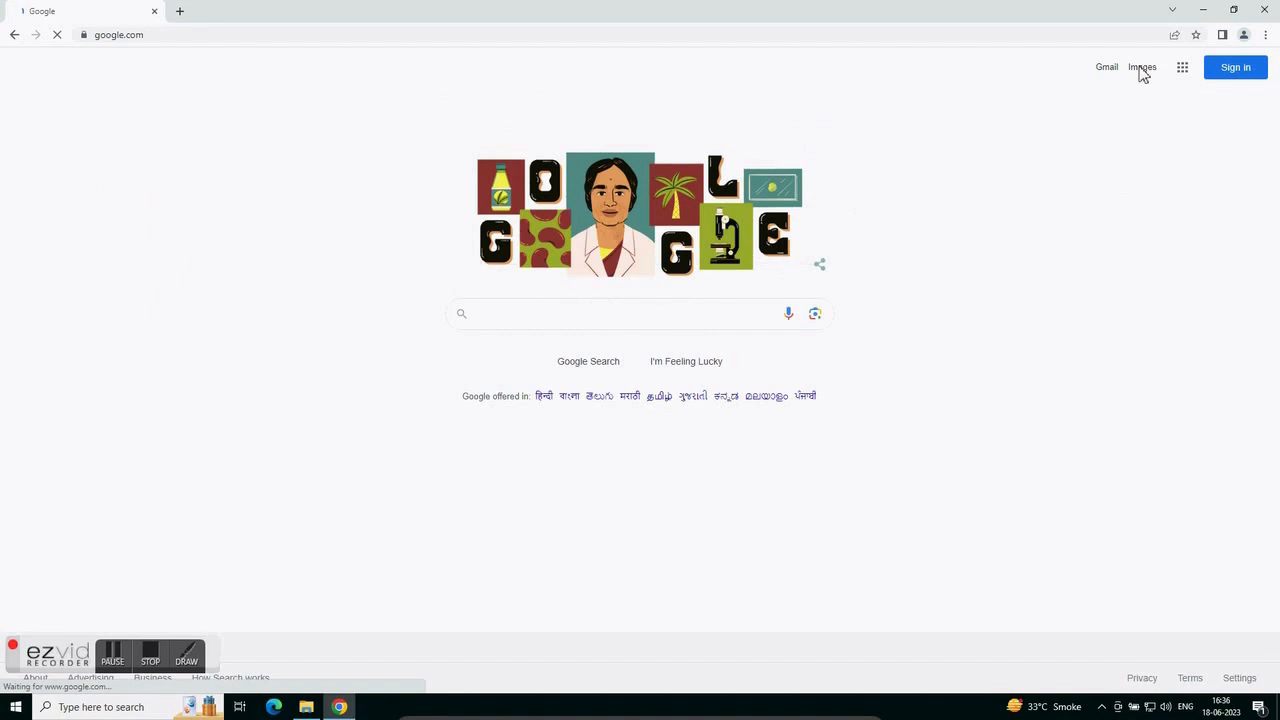
click(520, 316)
click(1140, 191)
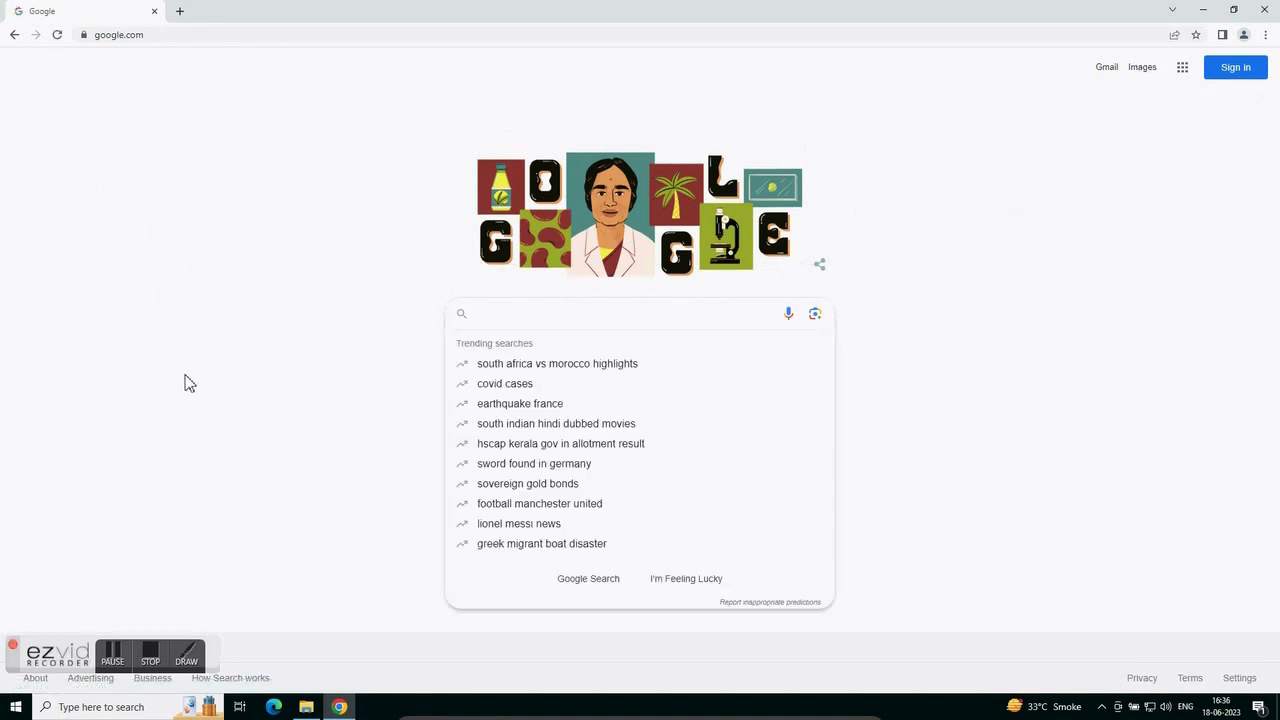
click(1060, 370)
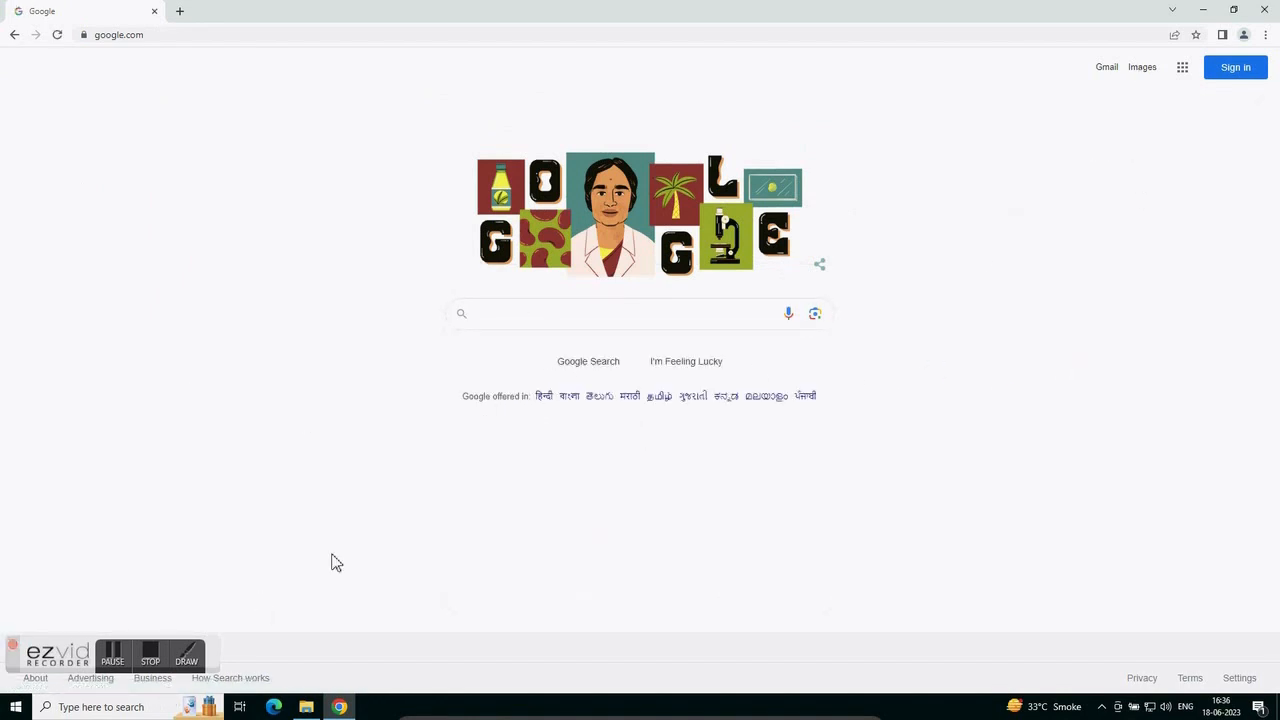